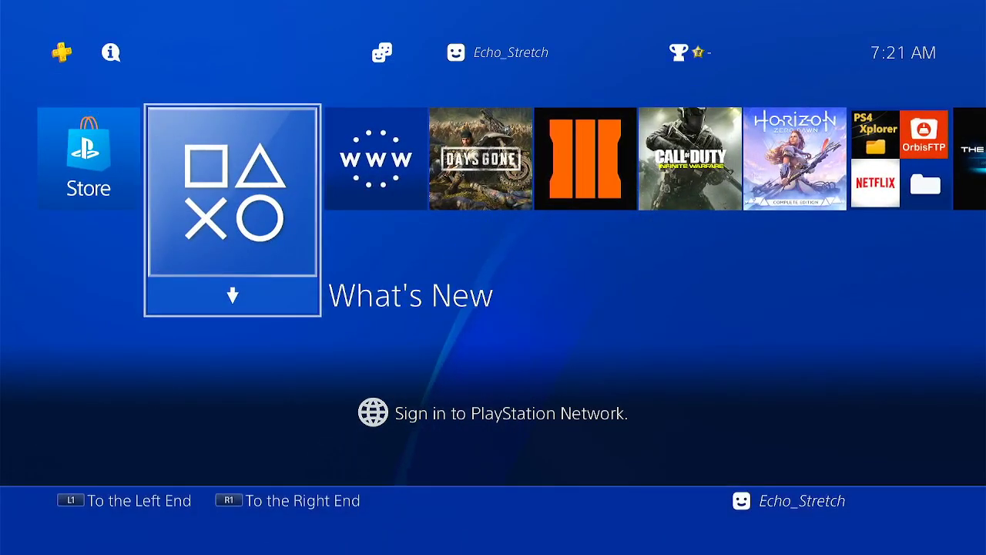
# Step: Move along the home screen's games row to the Days Gone tile
pyautogui.press('Right')
pyautogui.press('Right')
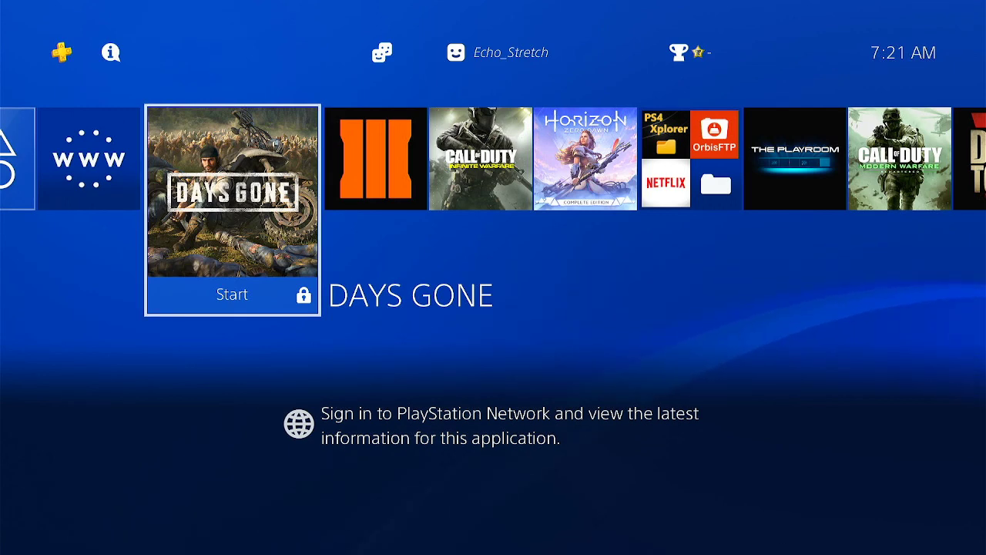
# Step: View Days Gone's Information page (version 1.00), then go back up to the function bar
pyautogui.press('Menu')
pyautogui.press('Down')
pyautogui.press('Down')
pyautogui.press('Down')
pyautogui.press('Down')
pyautogui.press('Down')
pyautogui.press('Down')
pyautogui.press('Down')
pyautogui.press('Return')
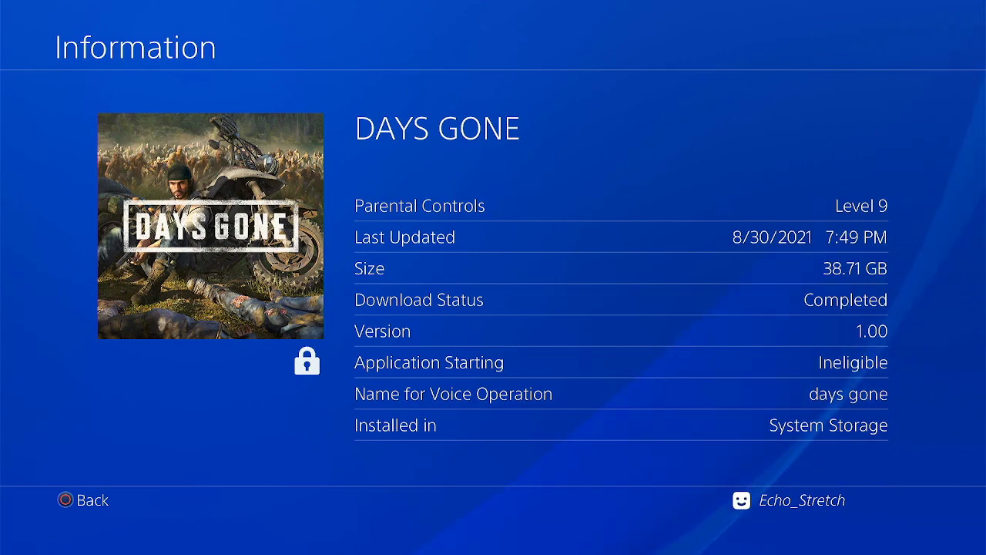
pyautogui.press('Escape')
pyautogui.press('Up')
# Step: Enable Connect to the Internet under Settings > Network, then return to the home screen
pyautogui.press('Right')
pyautogui.press('Right')
pyautogui.press('Right')
pyautogui.press('Right')
pyautogui.press('Right')
pyautogui.press('Right')
pyautogui.press('Right')
pyautogui.press('Right')
pyautogui.press('Return')
pyautogui.press('Down')
pyautogui.press('Down')
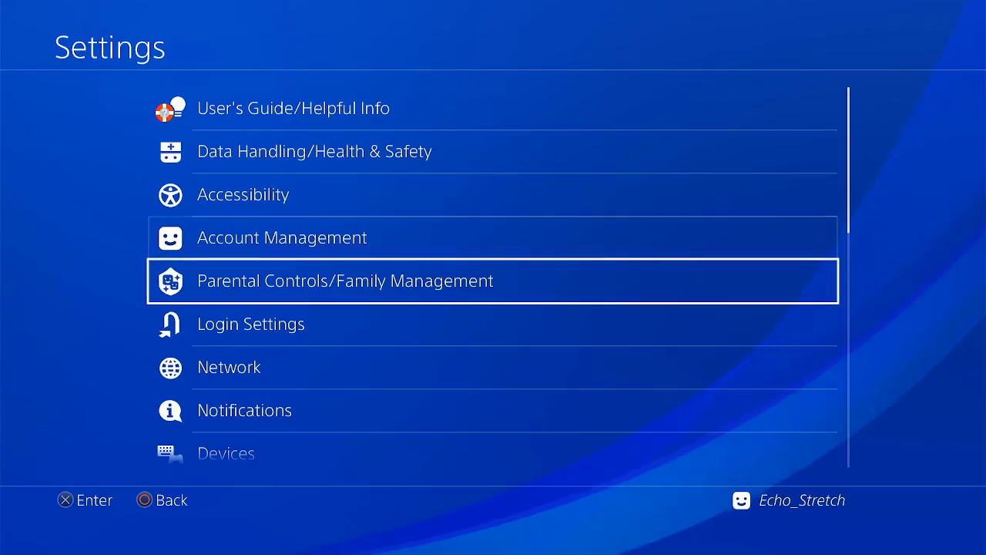
pyautogui.press('Down')
pyautogui.press('Down')
pyautogui.press('Down')
pyautogui.press('Down')
pyautogui.press('Down')
pyautogui.press('Down')
pyautogui.press('Down')
pyautogui.press('Down')
pyautogui.press('Down')
pyautogui.press('Down')
pyautogui.press('Down')
pyautogui.press('Down')
pyautogui.press('Down')
pyautogui.press('Down')
pyautogui.press('Down')
pyautogui.press('Down')
pyautogui.press('Down')
pyautogui.press('Up')
pyautogui.press('Up')
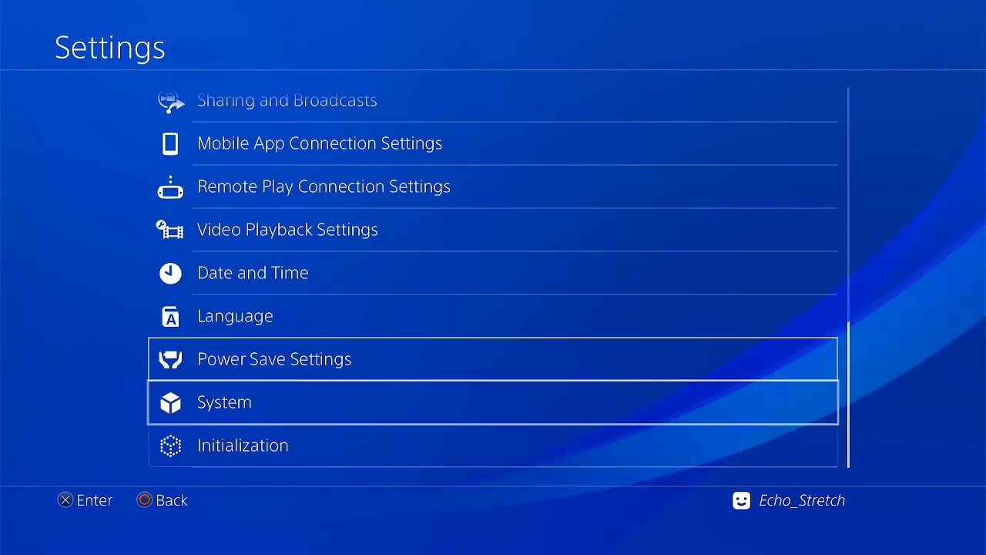
pyautogui.press('Up')
pyautogui.press('Up')
pyautogui.press('Up')
pyautogui.press('Up')
pyautogui.press('Up')
pyautogui.press('Up')
pyautogui.press('Up')
pyautogui.press('Up')
pyautogui.press('Up')
pyautogui.press('Up')
pyautogui.press('Up')
pyautogui.press('Up')
pyautogui.press('Up')
pyautogui.press('Up')
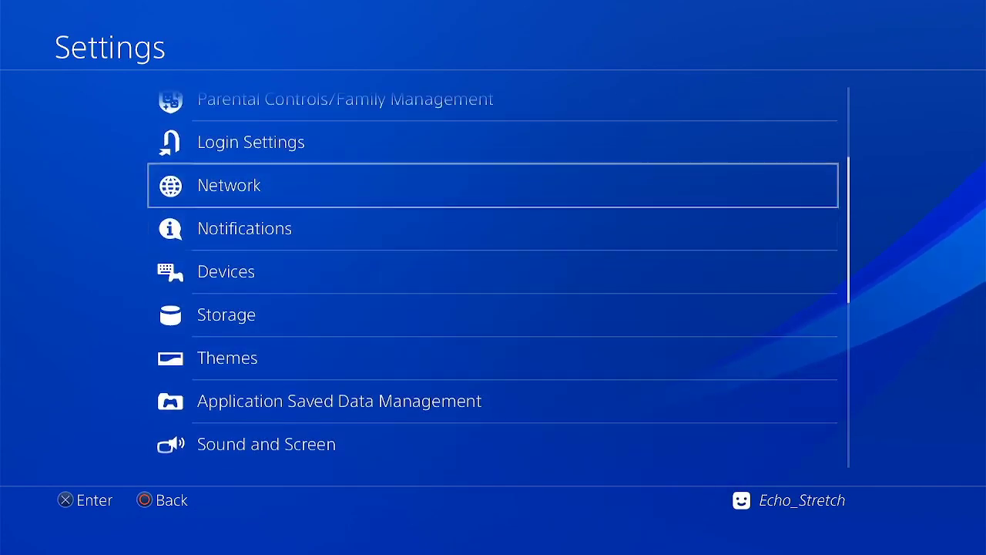
pyautogui.press('Return')
pyautogui.press('Return')
pyautogui.press('Escape')
pyautogui.press('Escape')
pyautogui.press('Down')
# Step: Launch Internet Browser and delete all frequently used pages
pyautogui.press('Left')
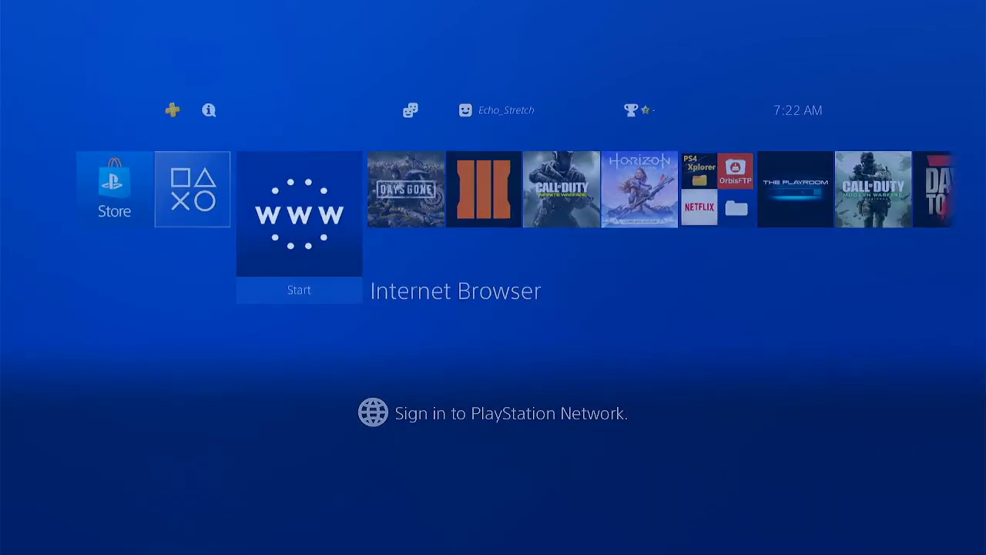
pyautogui.press('Return')
pyautogui.press('Menu')
pyautogui.press('Down')
pyautogui.press('Down')
pyautogui.press('Down')
pyautogui.press('Down')
pyautogui.press('Down')
pyautogui.press('Escape')
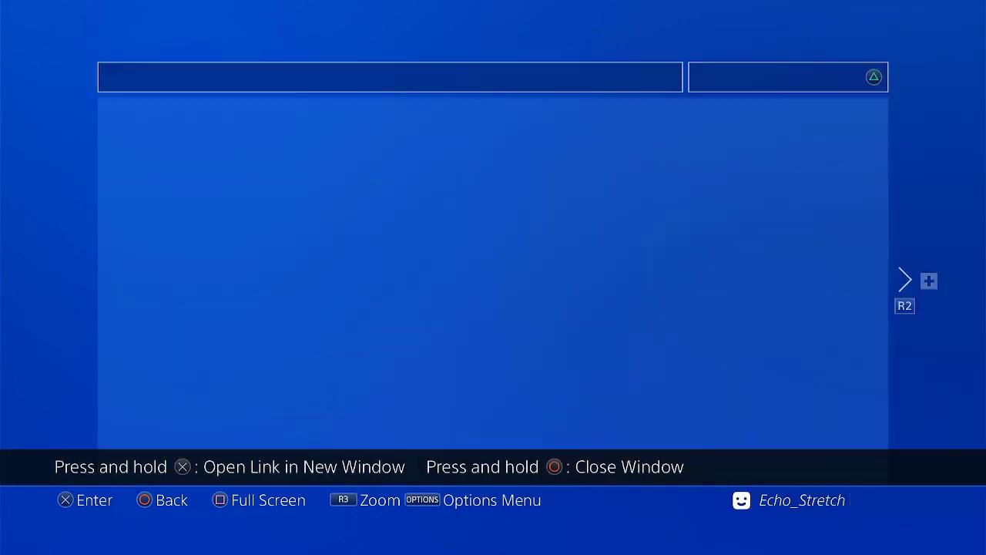
pyautogui.press('Menu')
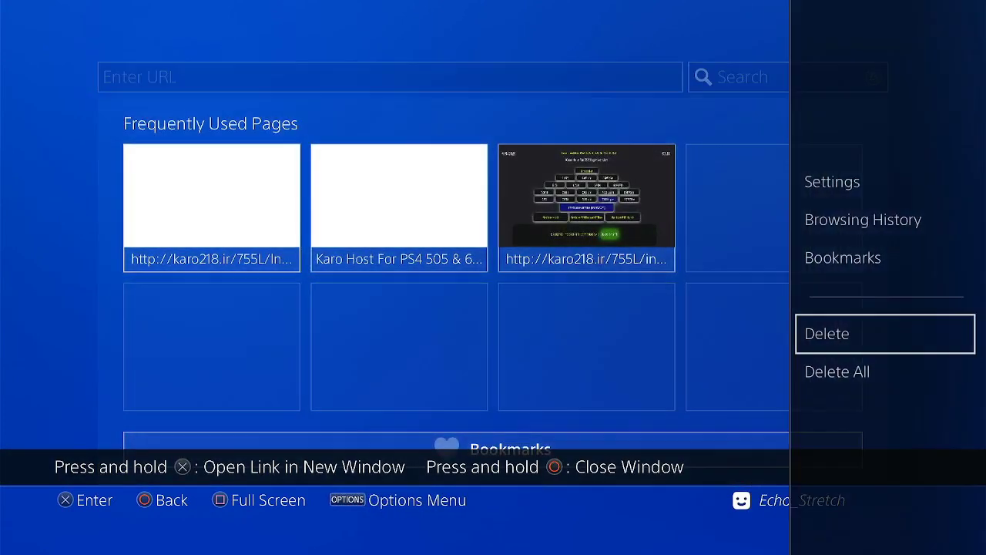
pyautogui.press('Down')
pyautogui.press('Return')
pyautogui.press('Return')
pyautogui.press('Menu')
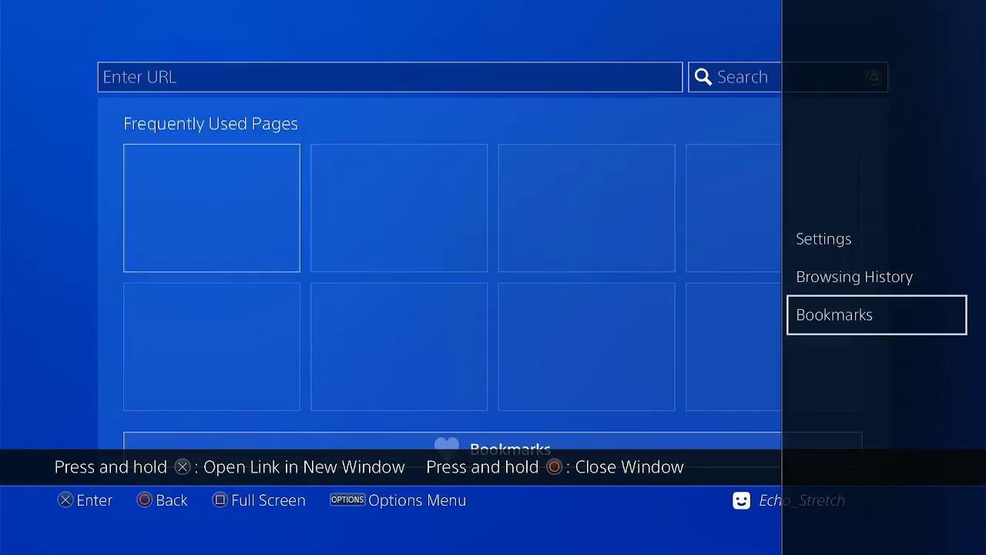
pyautogui.press('Up')
# Step: Clear the browser's entire browsing history
pyautogui.press('Return')
pyautogui.press('Menu')
pyautogui.press('Return')
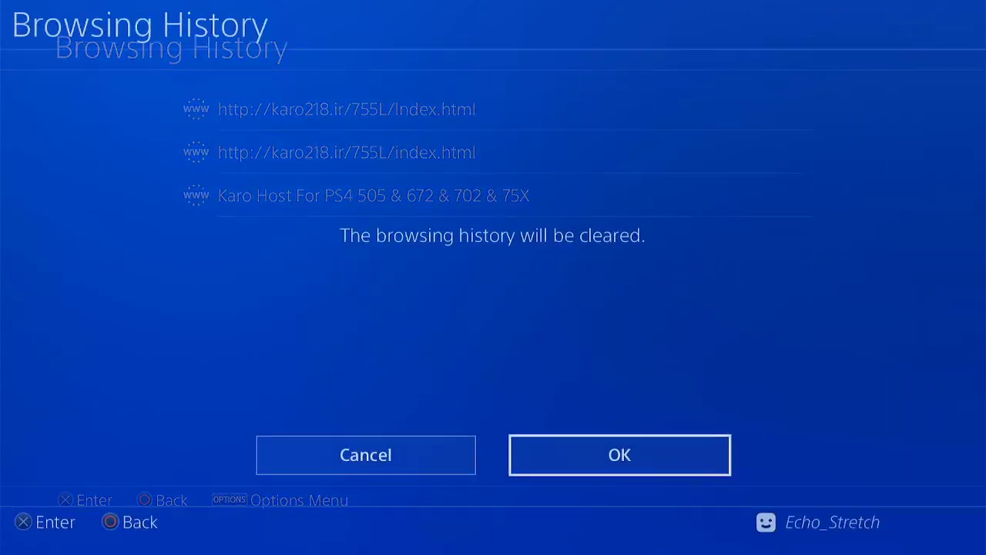
pyautogui.press('Return')
pyautogui.press('Escape')
pyautogui.press('Menu')
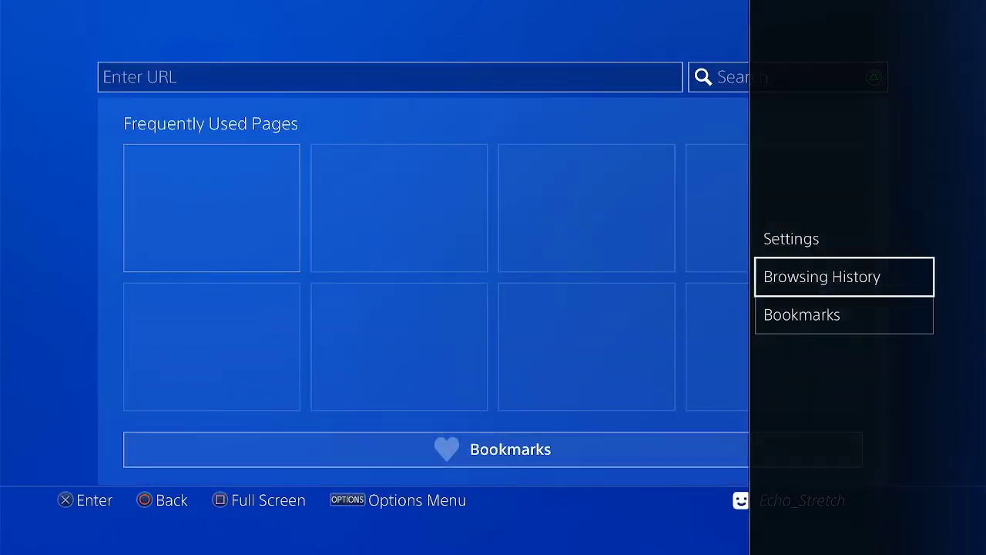
pyautogui.press('Up')
# Step: Delete all cookies and clear stored website data in the browser settings
pyautogui.press('Return')
pyautogui.press('Down')
pyautogui.press('Down')
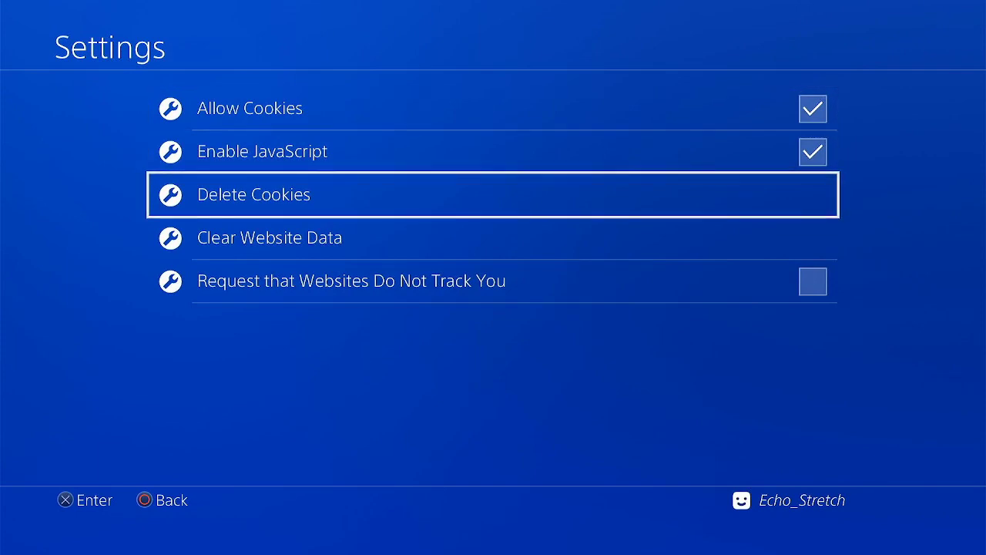
pyautogui.press('Return')
pyautogui.press('Return')
pyautogui.press('Down')
pyautogui.press('Return')
pyautogui.press('Return')
pyautogui.press('Escape')
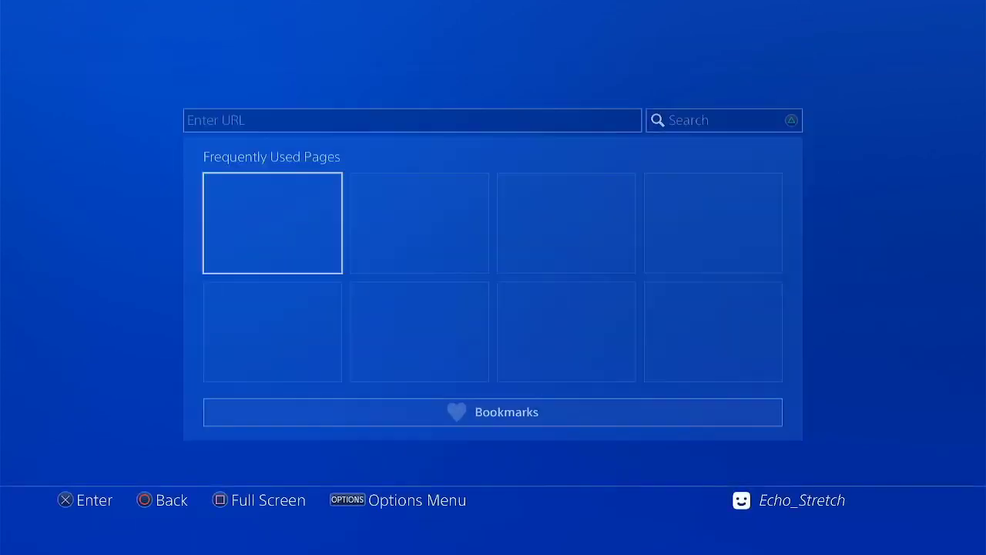
pyautogui.press('Down')
pyautogui.press('Down')
# Step: Open the Karo Host bookmark, choose 7.55A, and run Latest JB (21.07.2021)
pyautogui.press('Return')
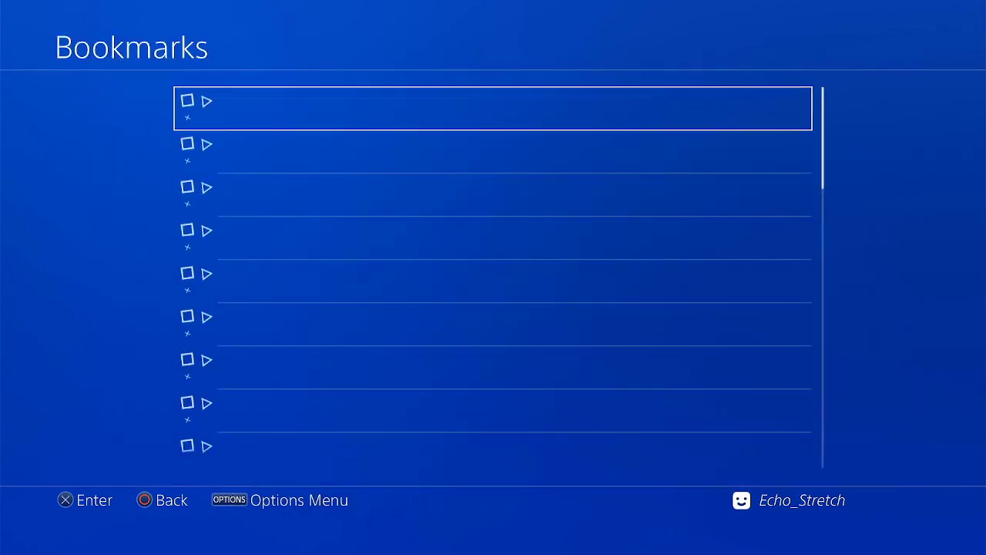
pyautogui.press('Down')
pyautogui.press('Down')
pyautogui.press('Down')
pyautogui.press('Down')
pyautogui.press('Down')
pyautogui.press('Down')
pyautogui.press('Down')
pyautogui.press('Down')
pyautogui.press('Down')
pyautogui.press('Down')
pyautogui.press('Down')
pyautogui.press('Down')
pyautogui.press('Down')
pyautogui.press('Down')
pyautogui.press('Down')
pyautogui.press('Down')
pyautogui.press('Down')
pyautogui.press('Down')
pyautogui.press('Down')
pyautogui.press('Down')
pyautogui.press('Down')
pyautogui.press('Down')
pyautogui.press('Down')
pyautogui.press('Down')
pyautogui.press('Up')
pyautogui.press('Return')
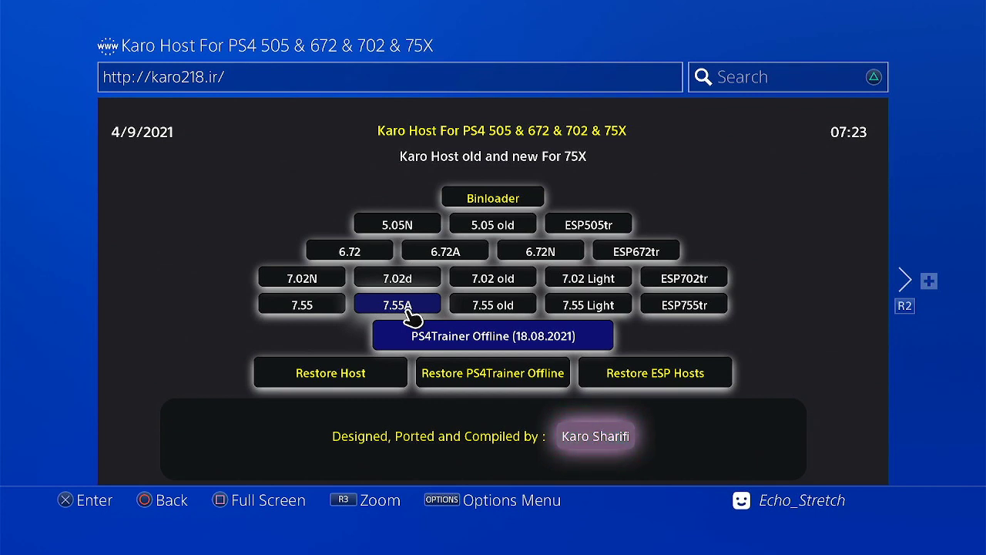
pyautogui.click(407, 305)
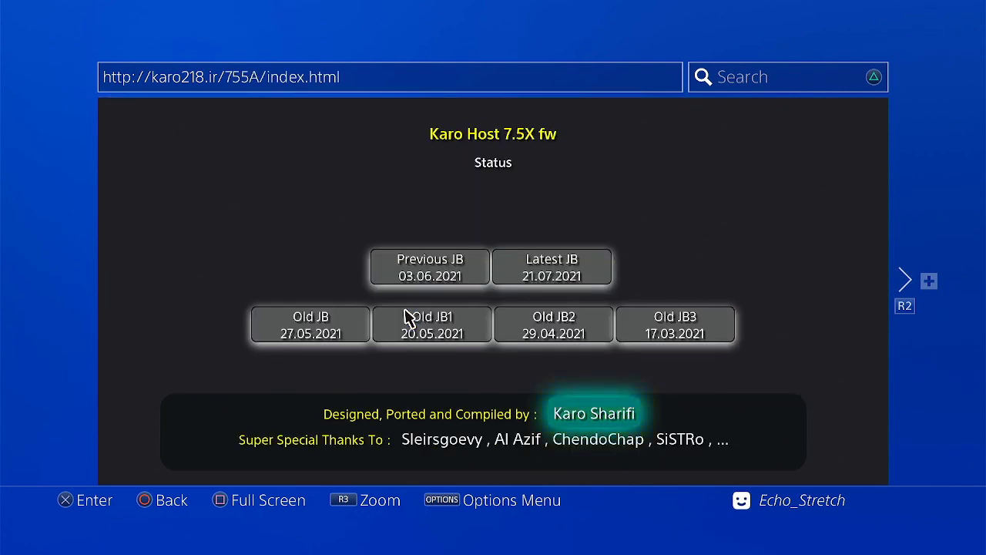
pyautogui.click(571, 270)
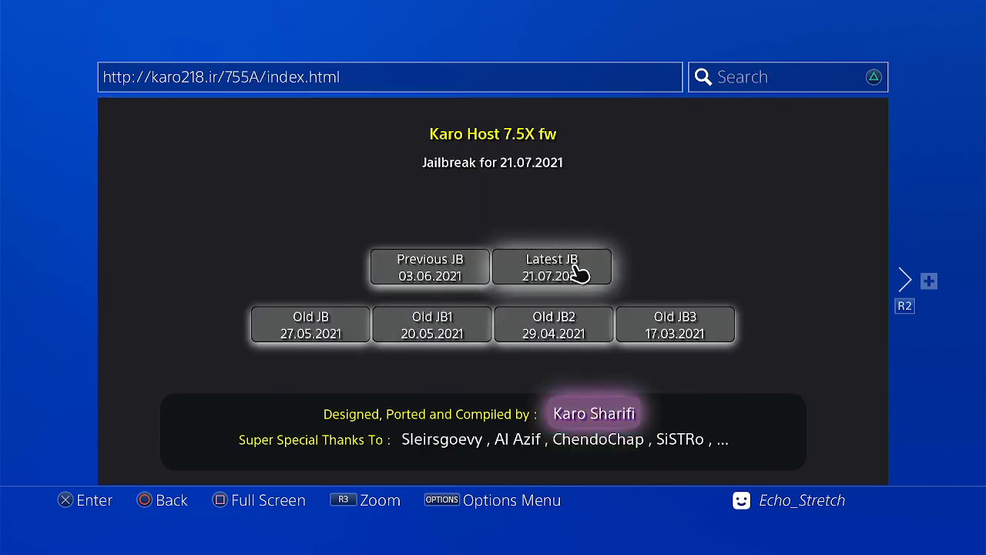
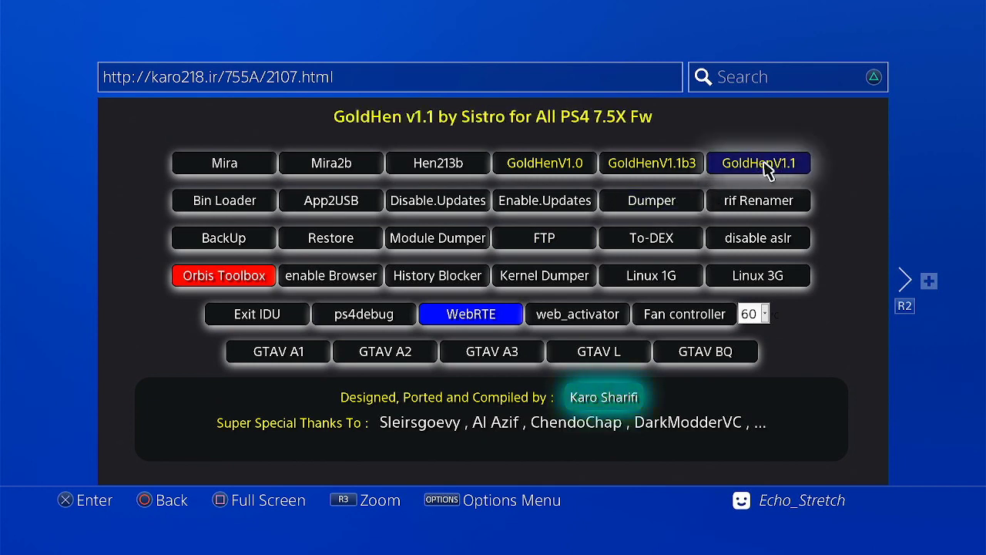
# Step: Load the GoldHenV1.1, Orbis Toolbox and WebRTE payloads in turn from the Karo Host 7.5X page
pyautogui.click(770, 166)
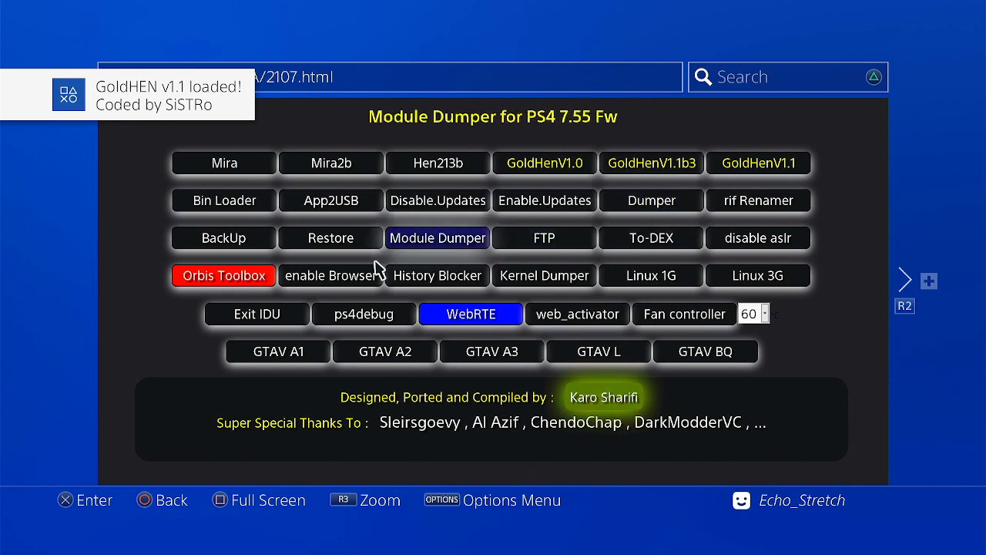
pyautogui.click(220, 280)
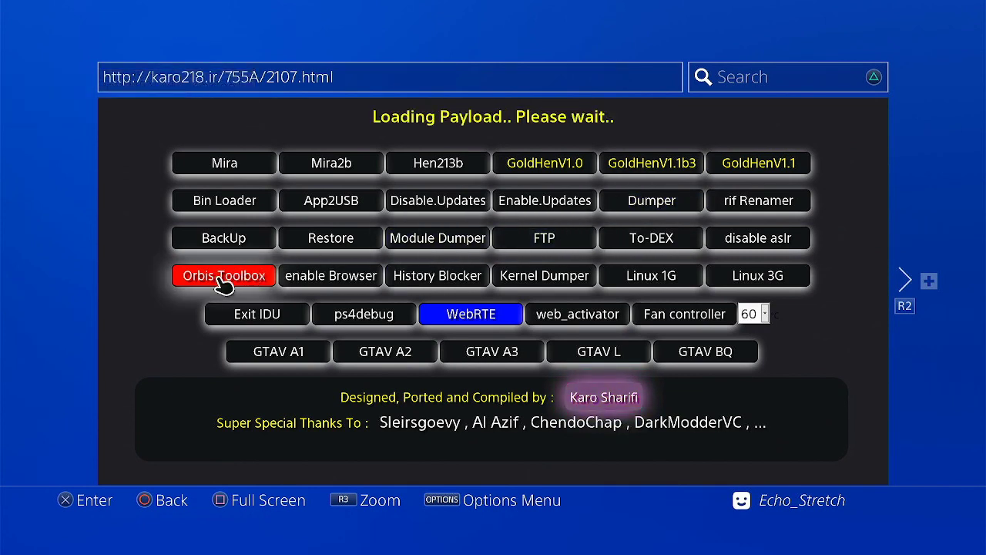
pyautogui.click(487, 316)
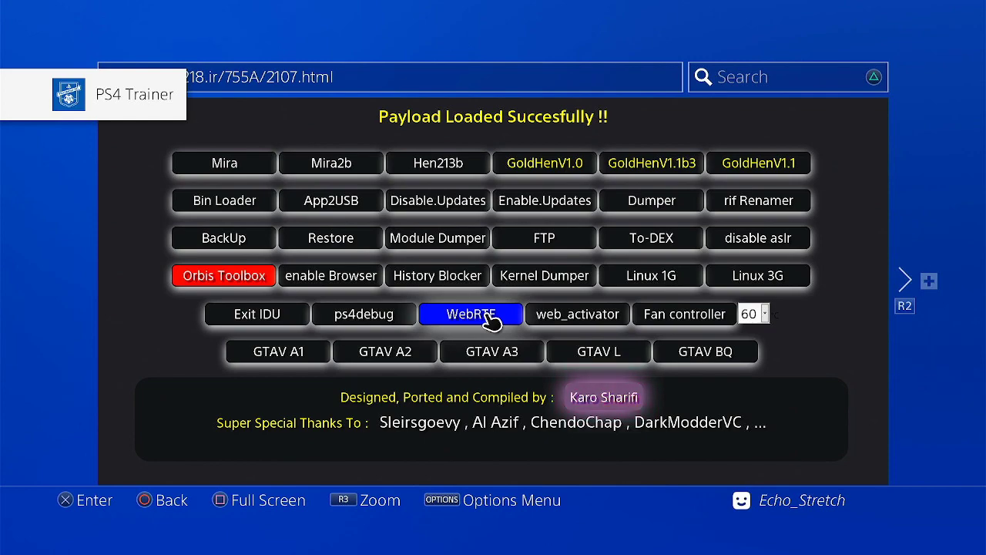
# Step: Go to the PS4 home screen and open the system Settings
pyautogui.press('super')
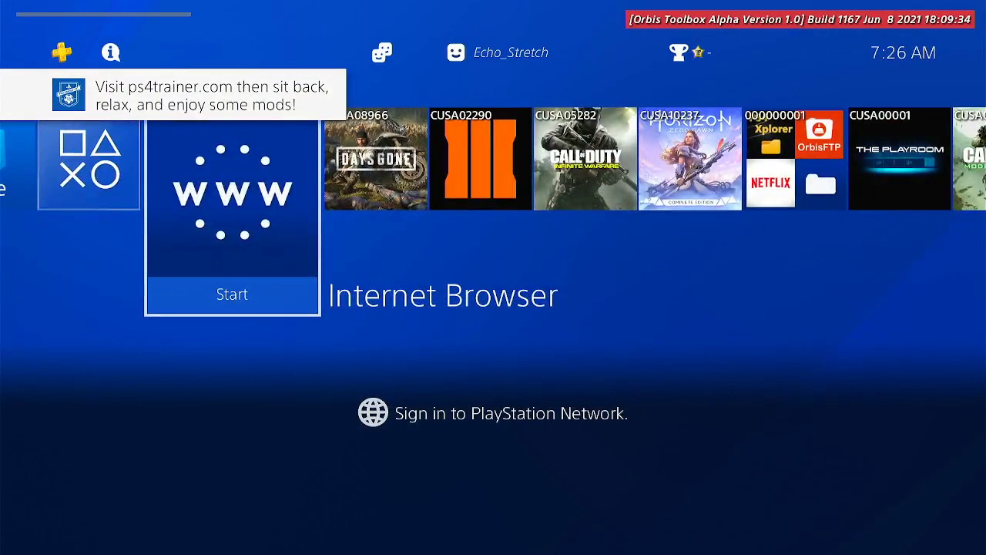
pyautogui.press('Right')
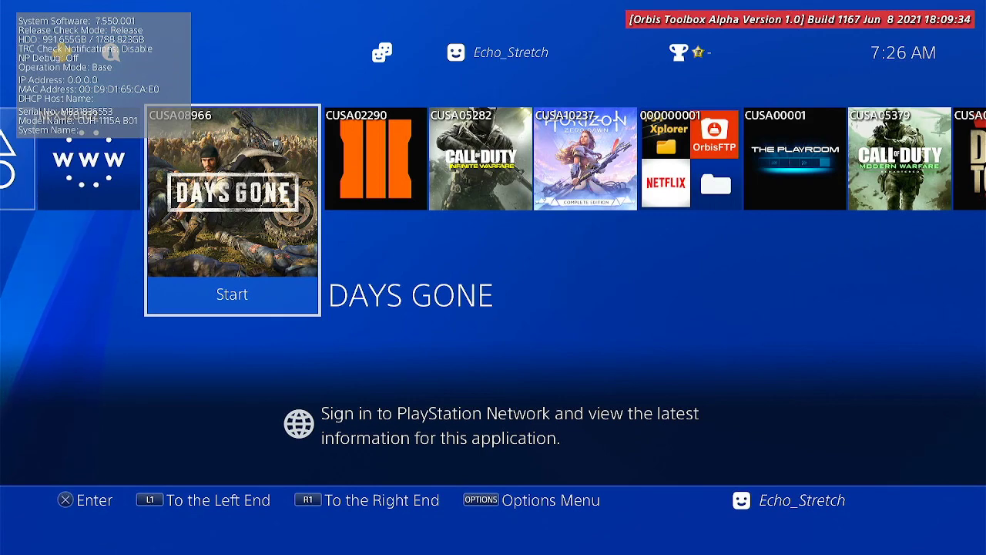
pyautogui.press('Up')
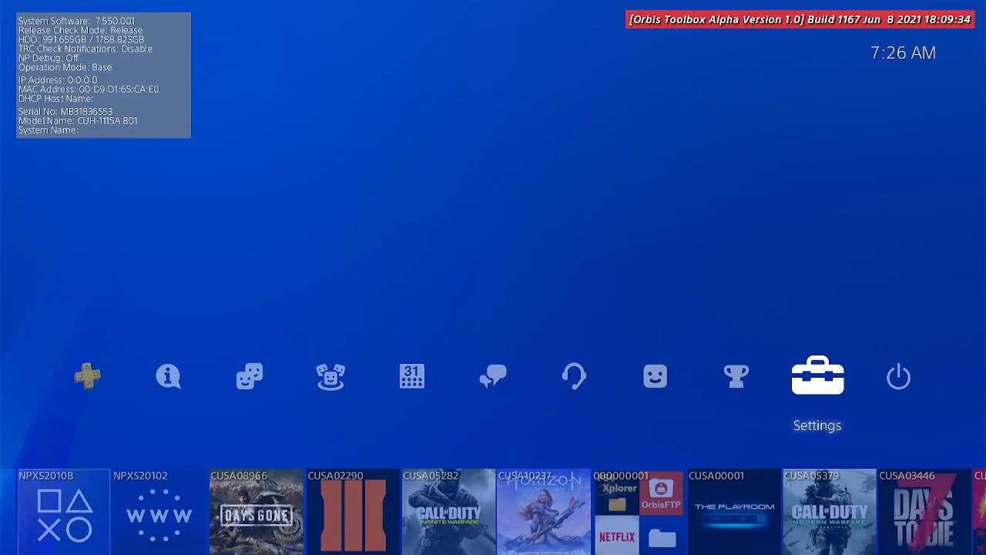
pyautogui.press('Right')
pyautogui.press('Left')
pyautogui.press('Return')
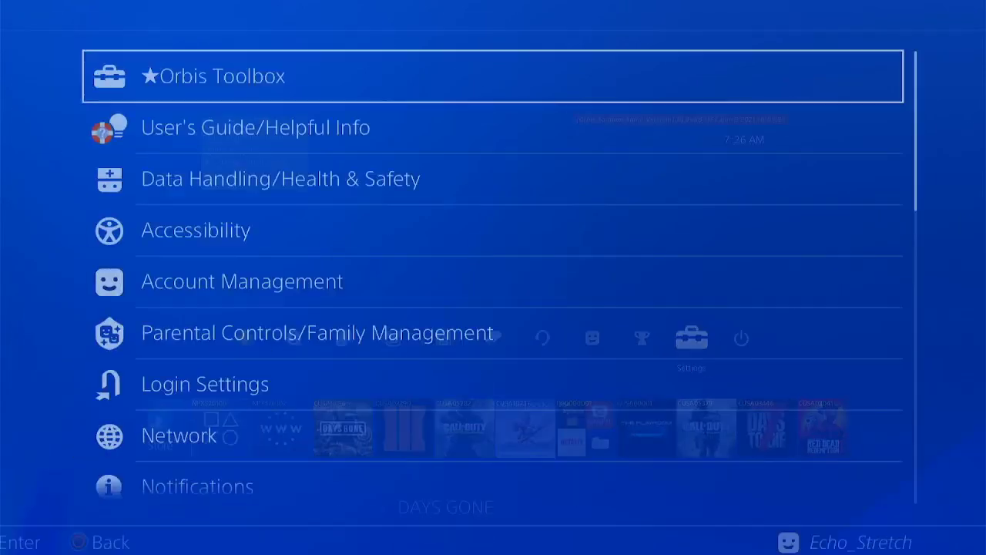
# Step: Confirm Connect to the Internet is enabled under Network, then return to the home screen
pyautogui.press('Down')
pyautogui.press('Down')
pyautogui.press('Down')
pyautogui.press('Down')
pyautogui.press('Down')
pyautogui.press('Down')
pyautogui.press('Down')
pyautogui.press('Down')
pyautogui.press('Down')
pyautogui.press('Down')
pyautogui.press('Down')
pyautogui.press('Down')
pyautogui.press('Down')
pyautogui.press('Down')
pyautogui.press('Down')
pyautogui.press('Down')
pyautogui.press('Down')
pyautogui.press('Down')
pyautogui.press('Down')
pyautogui.press('Down')
pyautogui.press('Down')
pyautogui.press('Down')
pyautogui.press('Down')
pyautogui.press('Down')
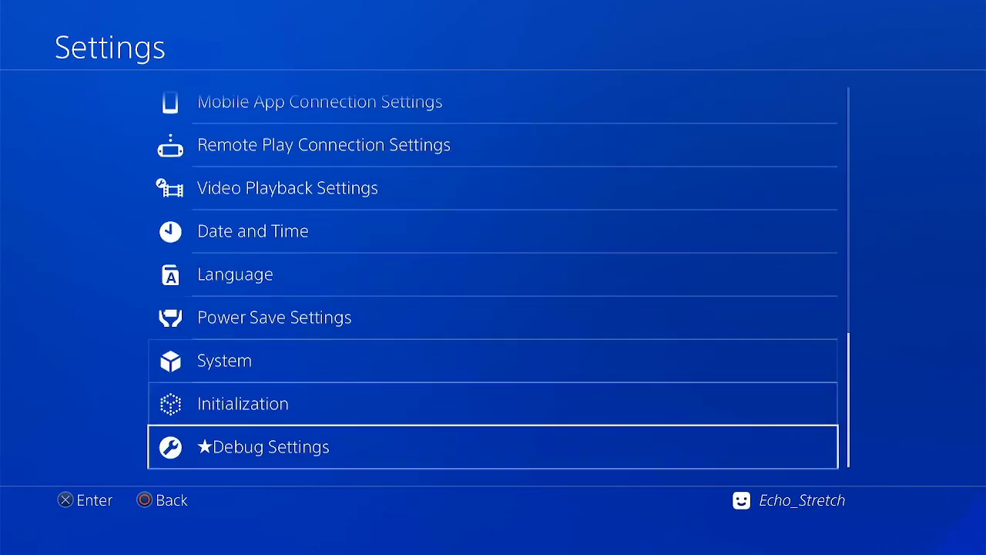
pyautogui.press('Up')
pyautogui.press('Up')
pyautogui.press('Up')
pyautogui.press('Up')
pyautogui.press('Up')
pyautogui.press('Up')
pyautogui.press('Up')
pyautogui.press('Up')
pyautogui.press('Up')
pyautogui.press('Up')
pyautogui.press('Up')
pyautogui.press('Up')
pyautogui.press('Up')
pyautogui.press('Up')
pyautogui.press('Up')
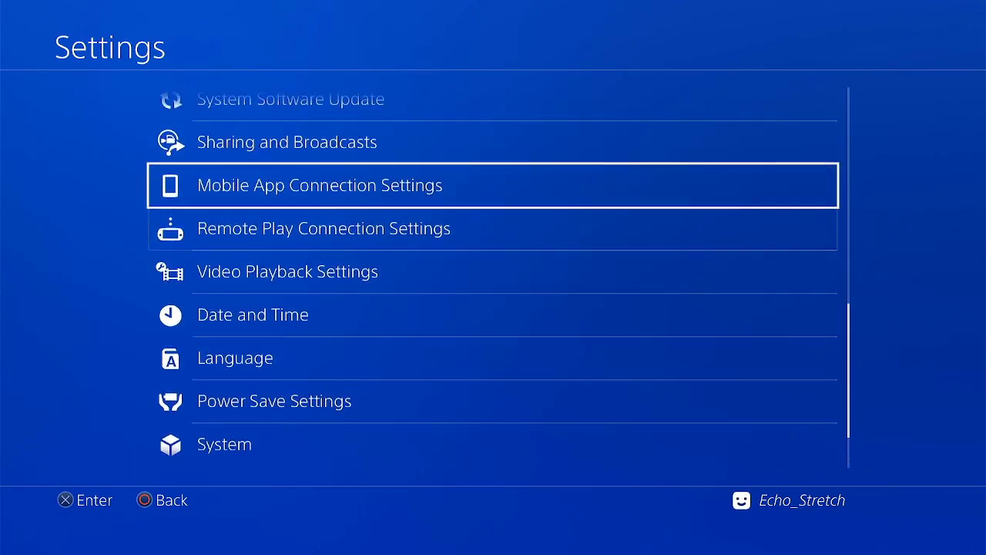
pyautogui.press('Up')
pyautogui.press('Up')
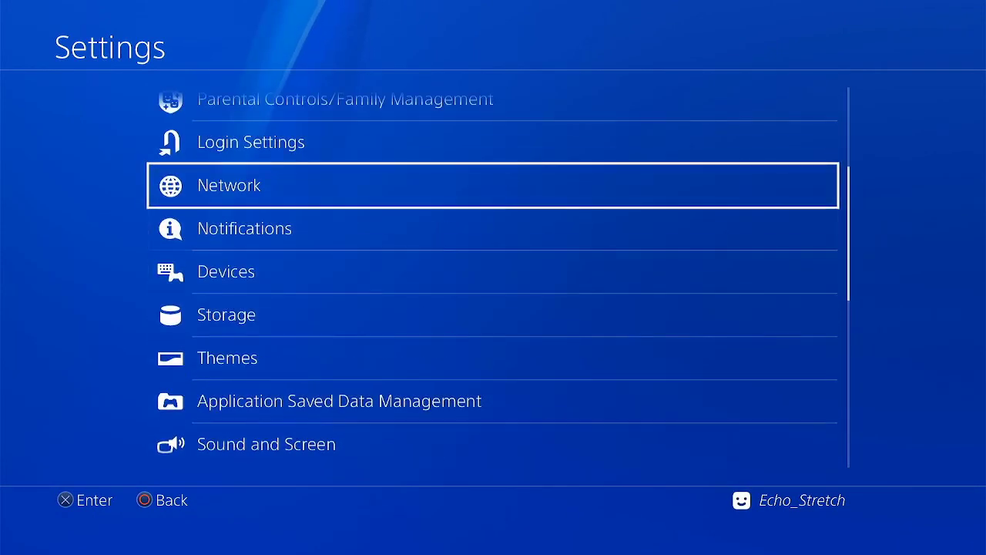
pyautogui.press('Return')
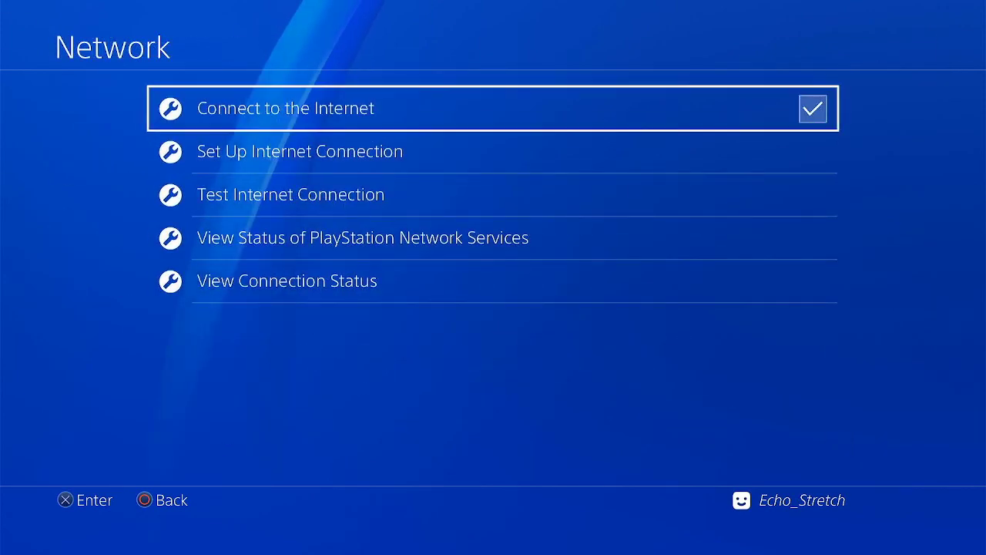
pyautogui.press('Escape')
pyautogui.press('Escape')
pyautogui.press('Down')
pyautogui.press('Left')
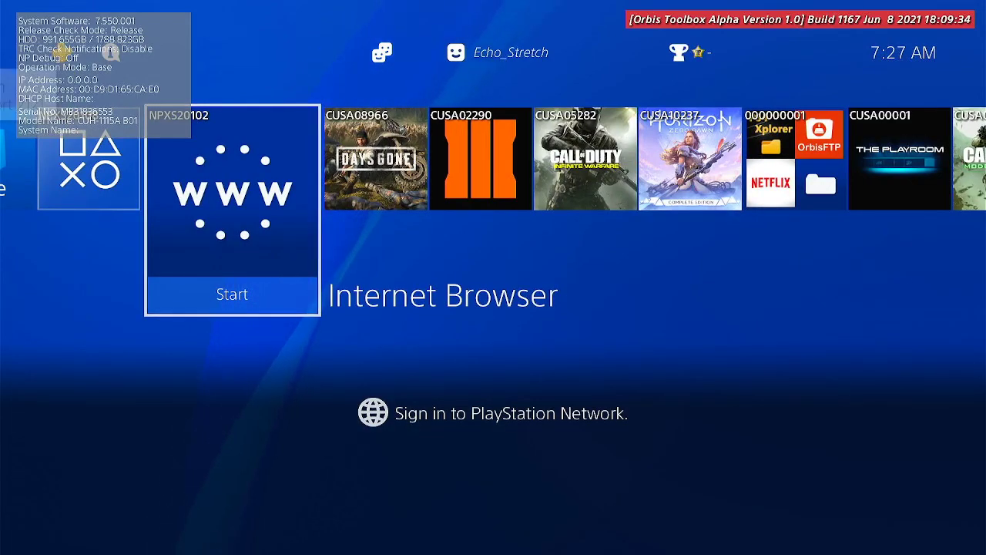
# Step: Launch the Internet Browser, close the current window, and open the second frequently used page
pyautogui.press('Return')
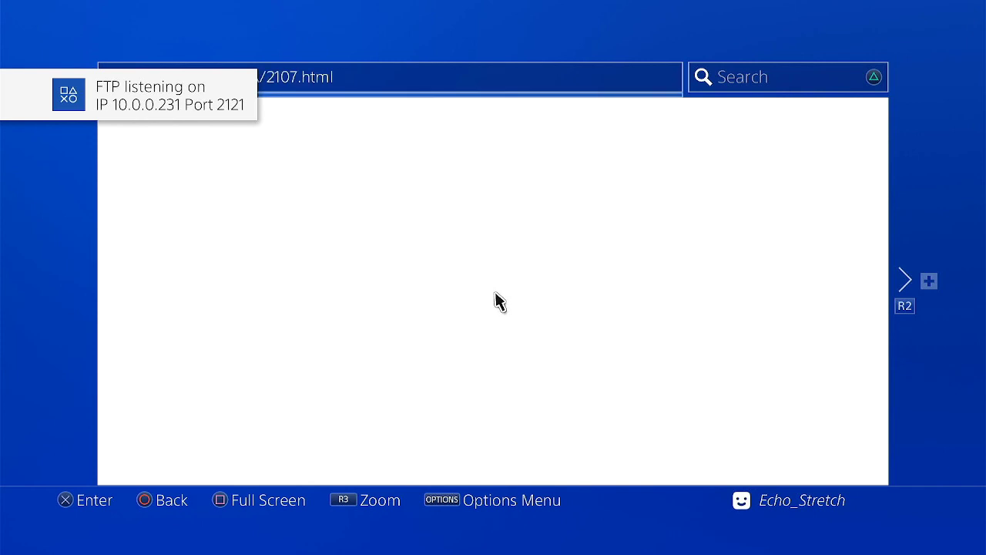
pyautogui.press('Menu')
pyautogui.press('Down')
pyautogui.press('Down')
pyautogui.press('Down')
pyautogui.press('Down')
pyautogui.press('Down')
pyautogui.press('Down')
pyautogui.press('Return')
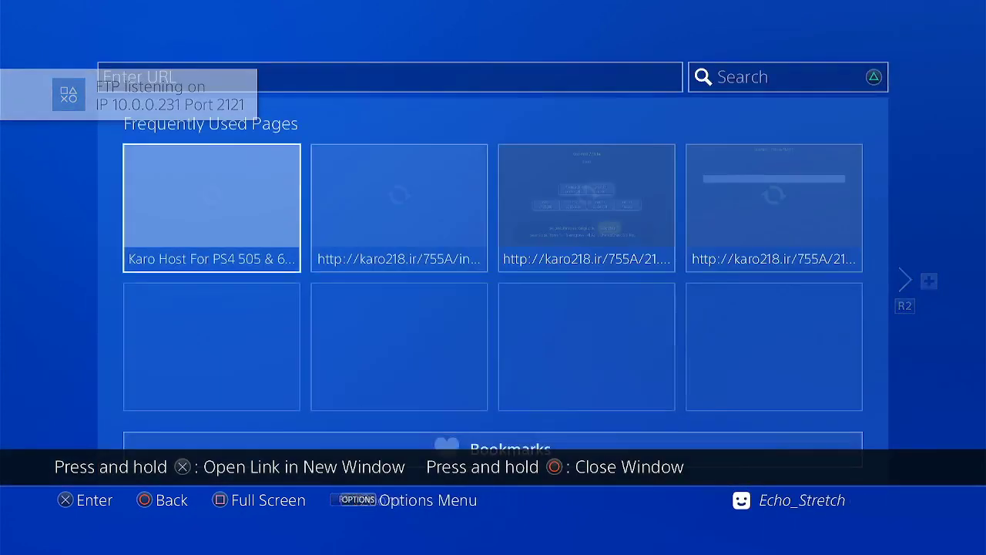
pyautogui.press('Right')
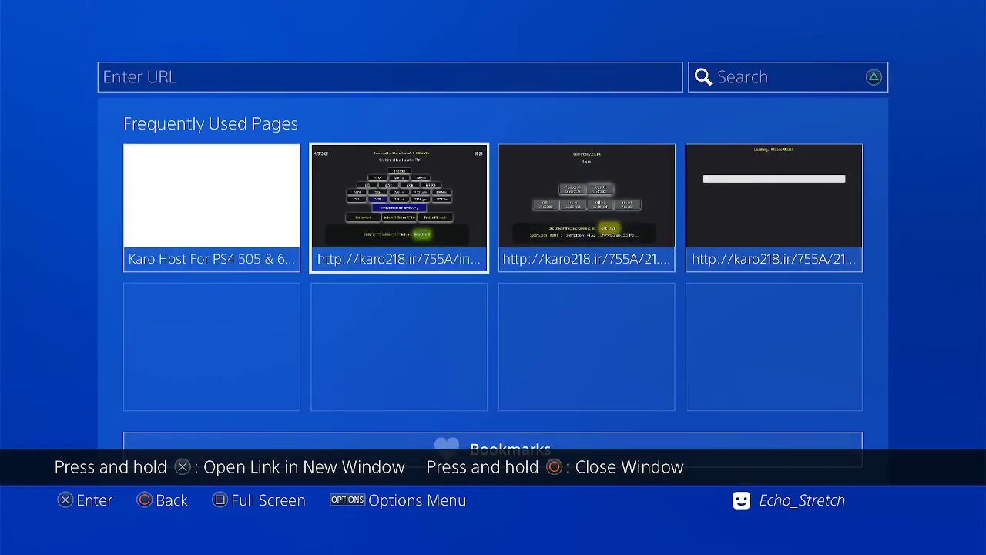
pyautogui.press('Return')
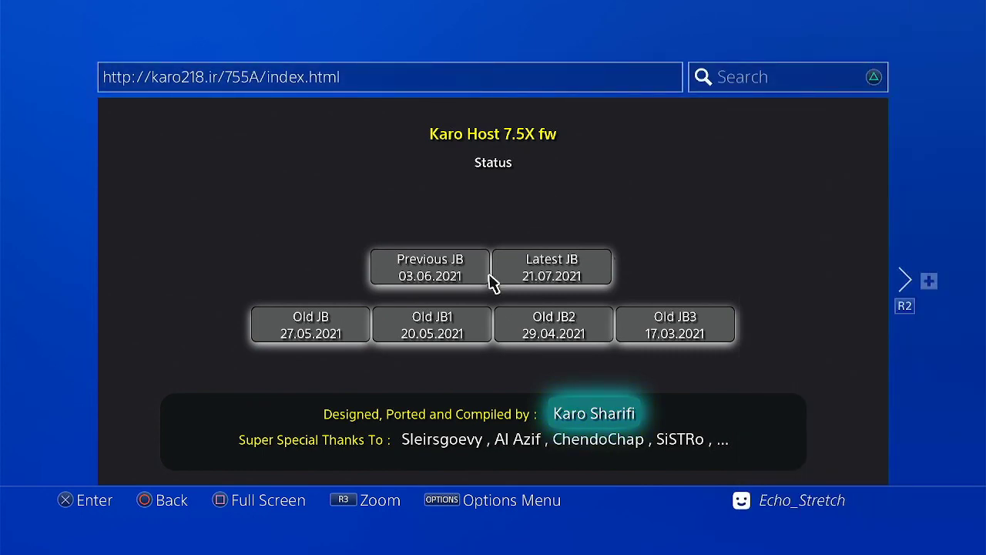
# Step: Open the Karo Host main page, start PS4Trainer Offline caching, and return home
pyautogui.press('Menu')
pyautogui.press('Down')
pyautogui.press('Down')
pyautogui.press('Down')
pyautogui.press('Down')
pyautogui.press('Down')
pyautogui.press('Down')
pyautogui.press('Return')
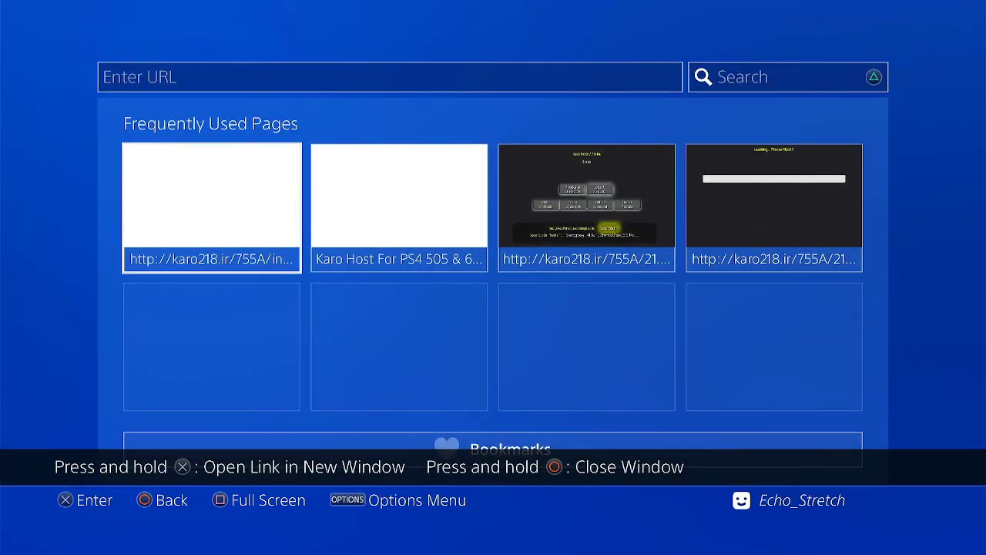
pyautogui.press('Right')
pyautogui.press('Return')
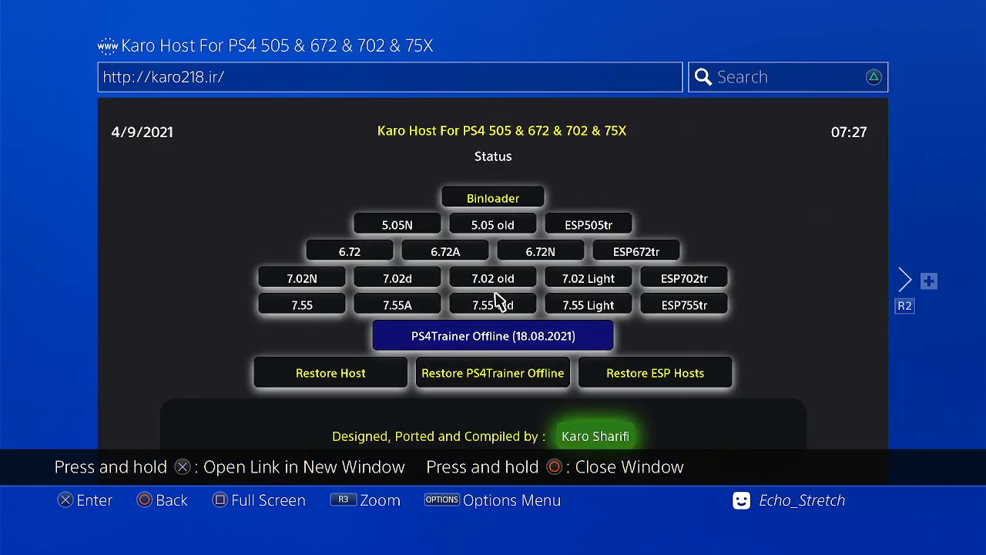
pyautogui.click(490, 340)
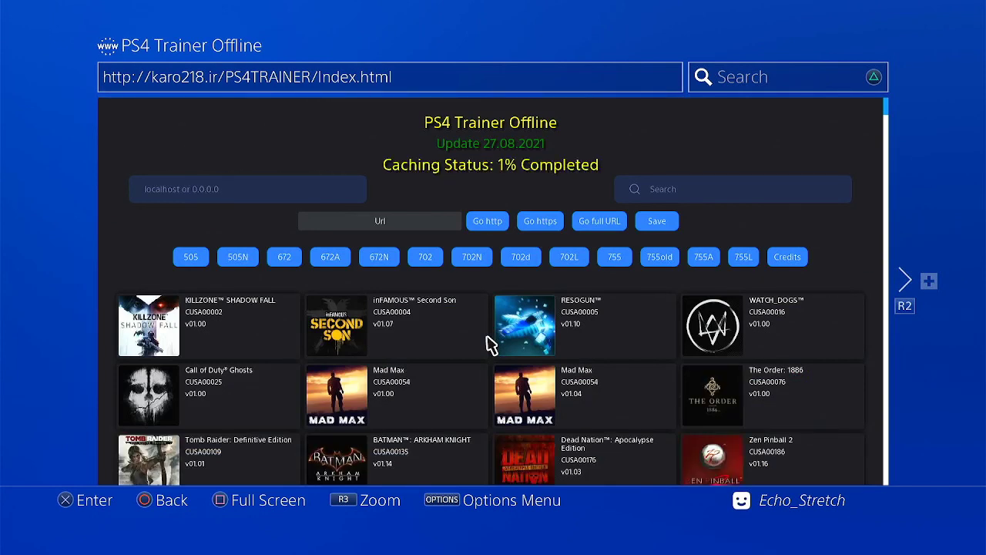
pyautogui.press('super')
# Step: Start Days Gone from its home screen tile
pyautogui.press('Right')
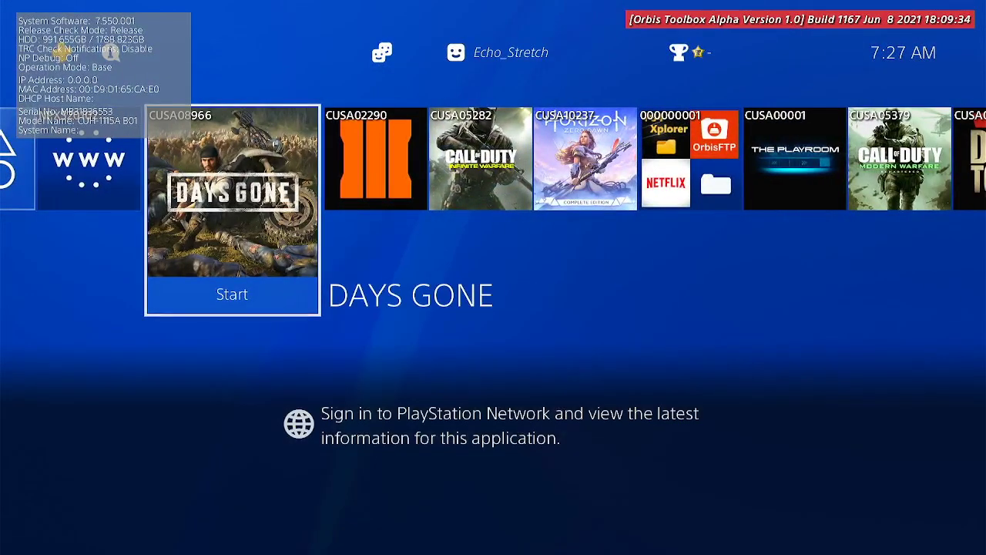
pyautogui.press('Return')
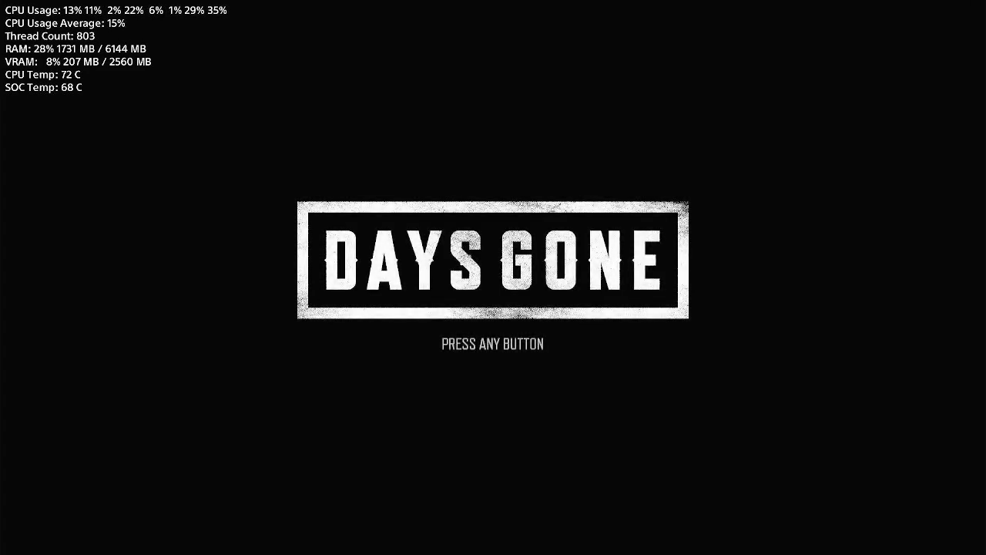
# Step: Pass the title screen and look over the Controls options, then close them
pyautogui.press('Return')
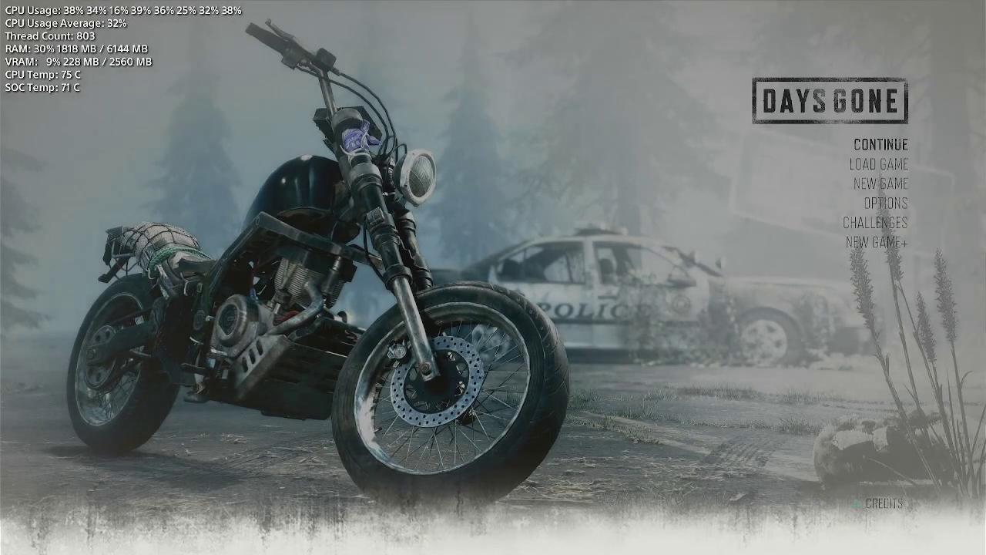
pyautogui.press('Down')
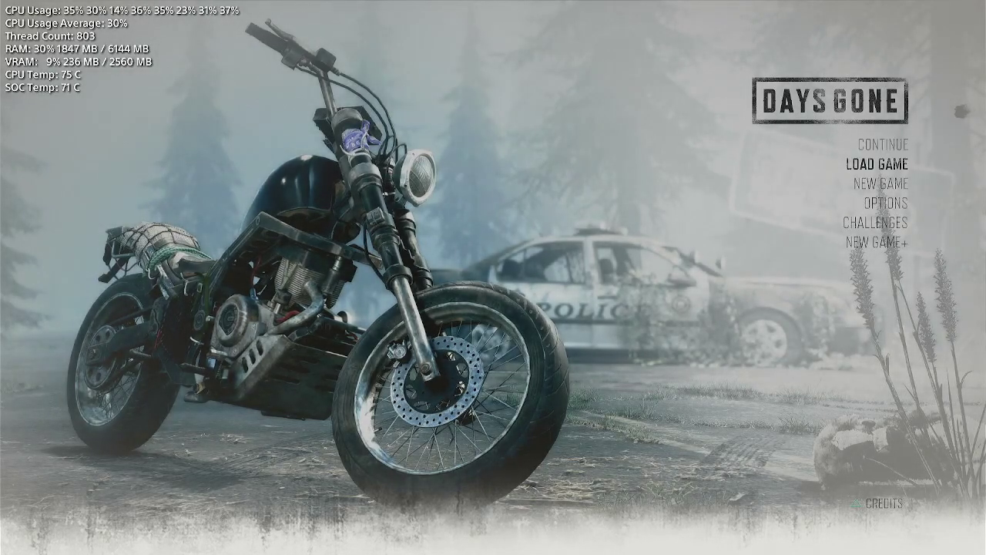
pyautogui.press('Down')
pyautogui.press('Down')
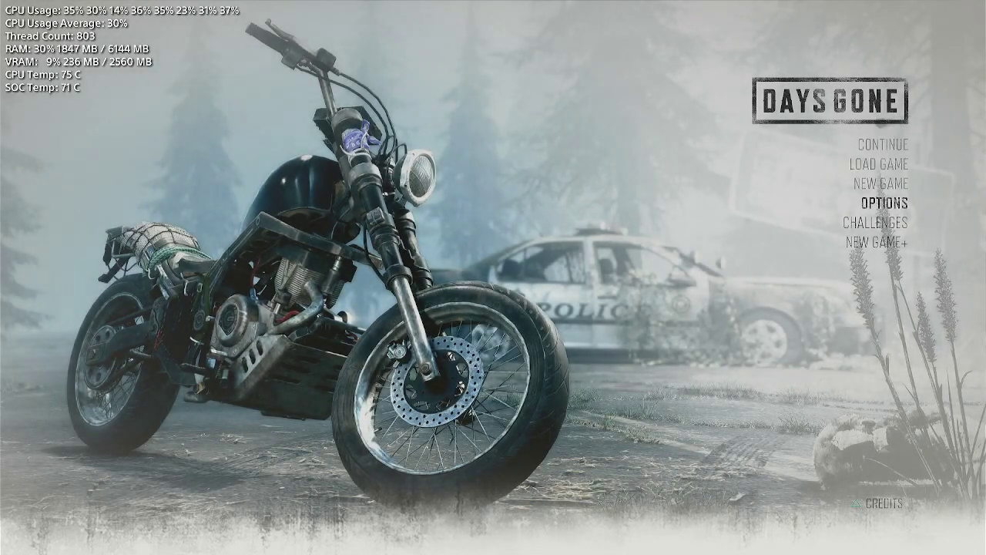
pyautogui.press('Return')
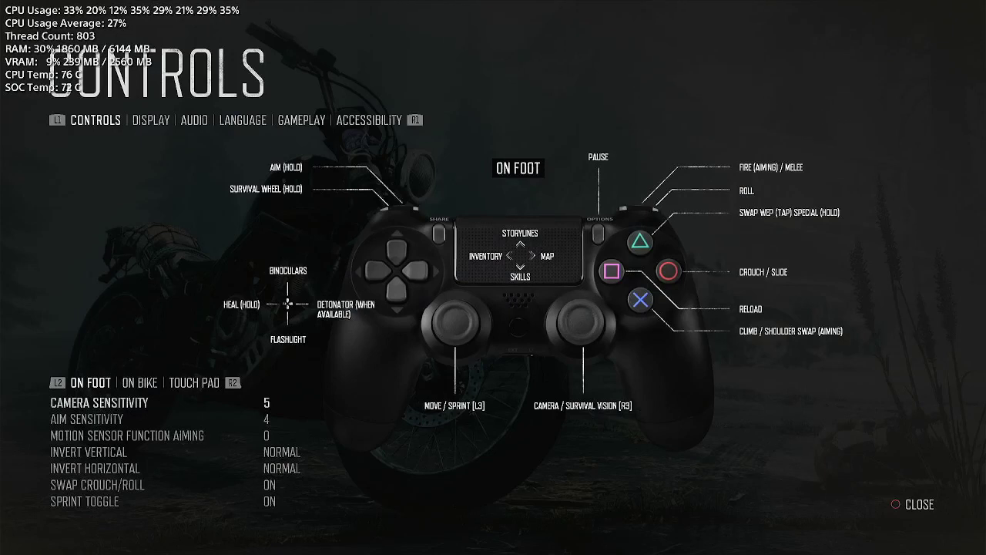
pyautogui.press('Escape')
# Step: Move the main menu selection from NEW GAME+ back up to CONTINUE
pyautogui.press('Down')
pyautogui.press('Down')
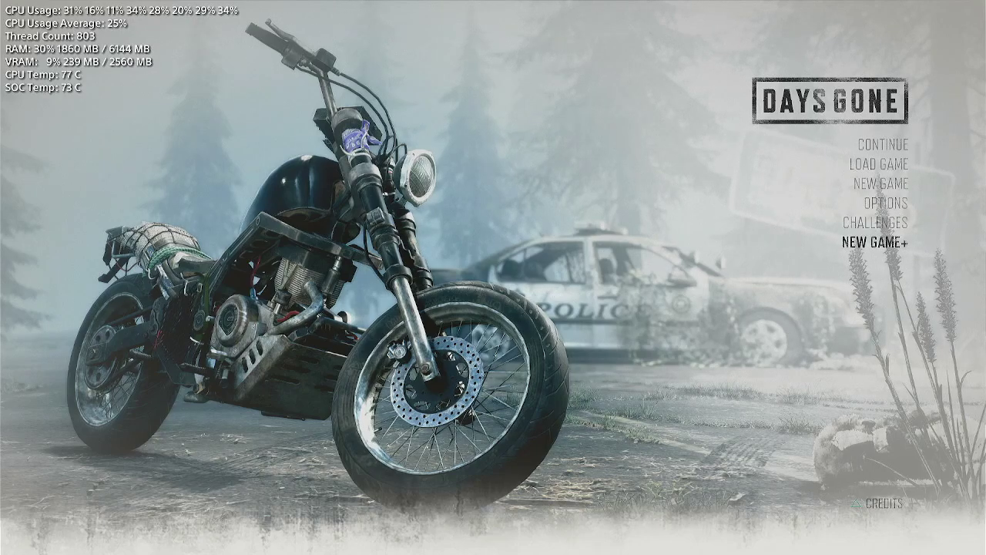
pyautogui.press('Return')
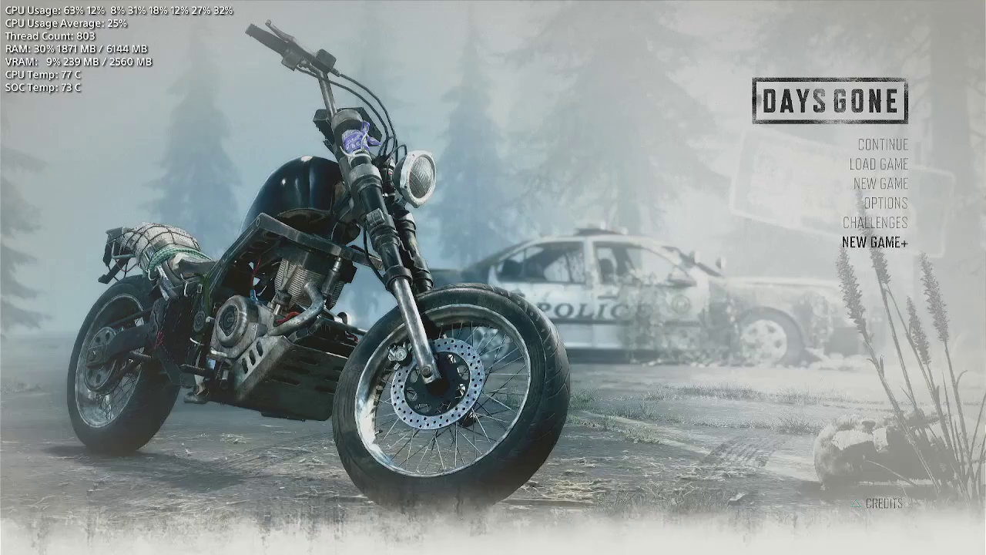
pyautogui.press('Up')
pyautogui.press('Up')
pyautogui.press('Up')
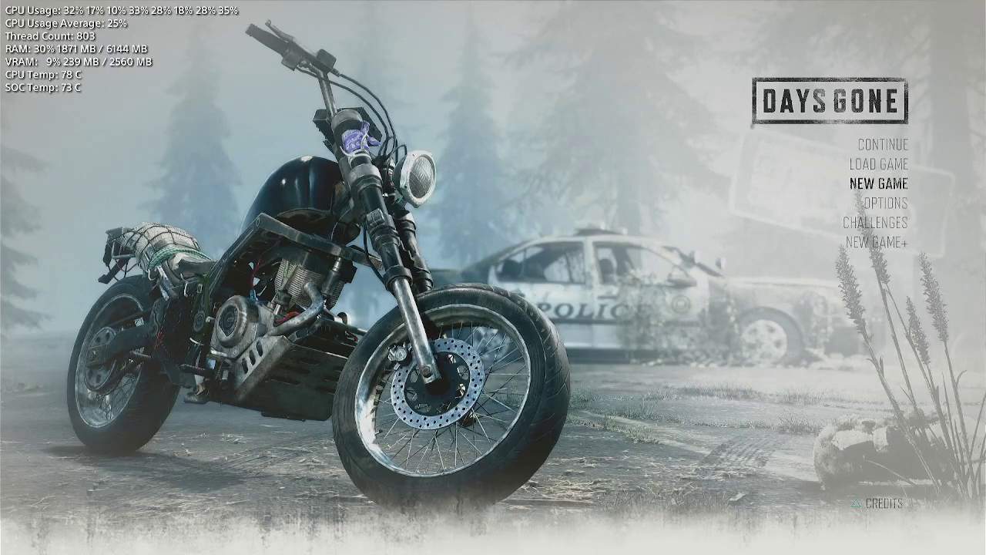
pyautogui.press('Up')
pyautogui.press('Up')
# Step: Continue the saved game and load in beside the gun locker
pyautogui.press('Return')
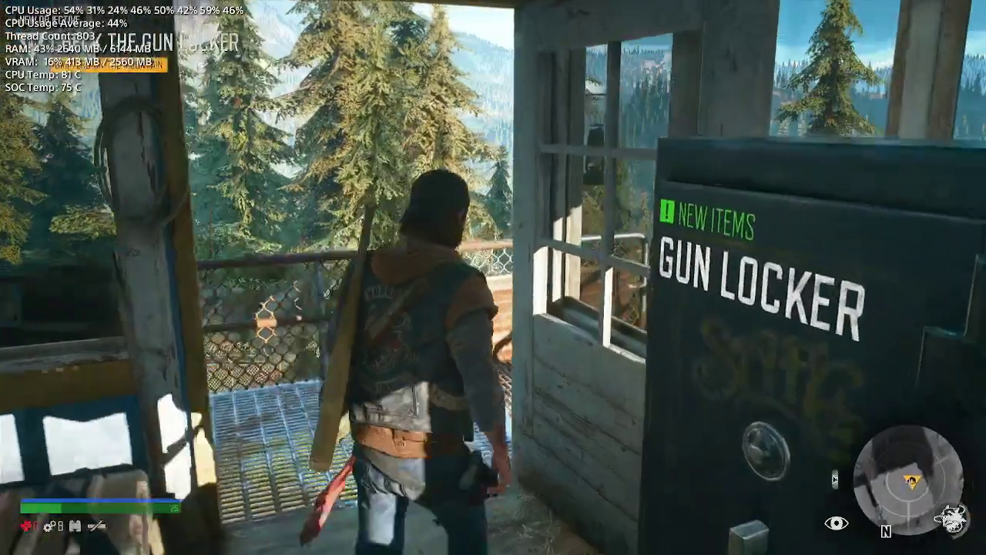
# Step: Pause Days Gone and go to the trainer page's Search field
pyautogui.press('Escape')
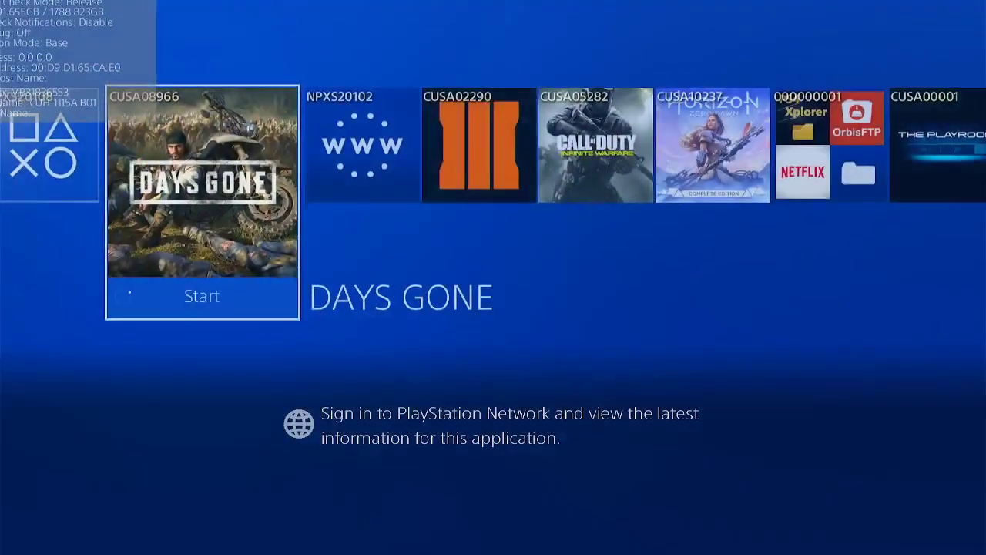
pyautogui.press('Right')
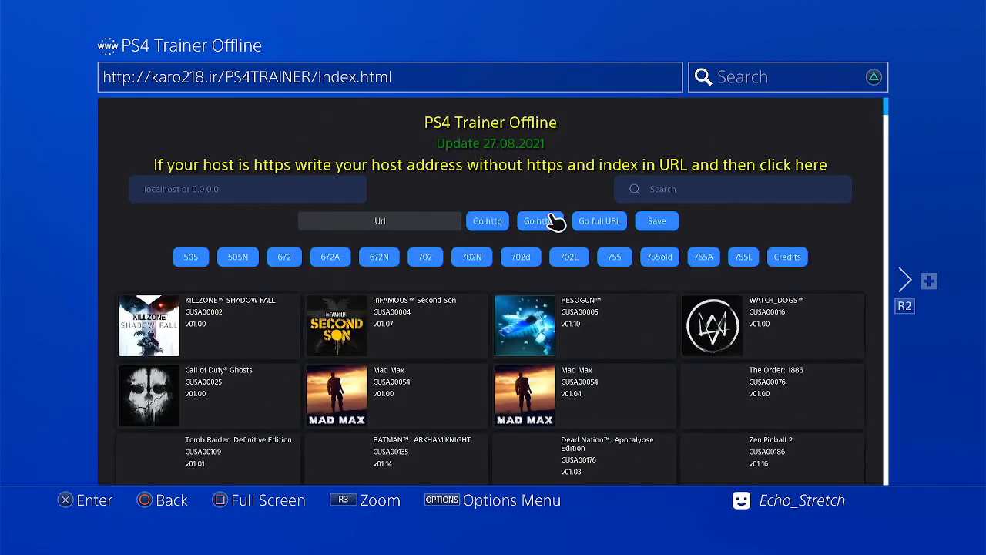
pyautogui.click(691, 200)
# Step: Search the trainer list for 'Days'
pyautogui.press('Left')
pyautogui.press('Left')
pyautogui.press('Left')
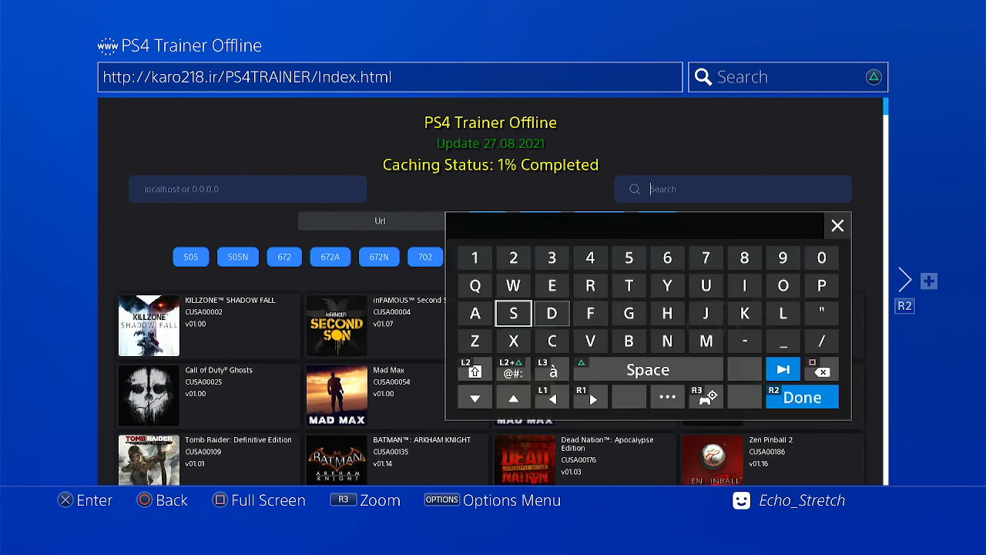
pyautogui.press('Right')
pyautogui.write('D')
pyautogui.press('Left')
pyautogui.press('Left')
pyautogui.press('Up')
pyautogui.press('Right')
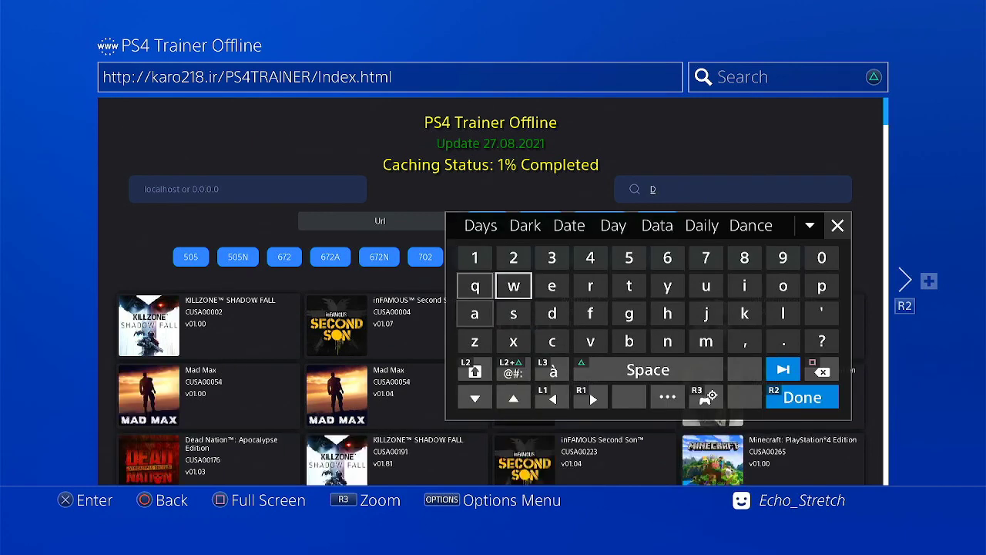
pyautogui.press('Left')
pyautogui.press('Down')
pyautogui.write('a')
pyautogui.press('Up')
pyautogui.press('Right')
pyautogui.press('Right')
pyautogui.press('Right')
pyautogui.press('Right')
pyautogui.press('Right')
pyautogui.write('y')
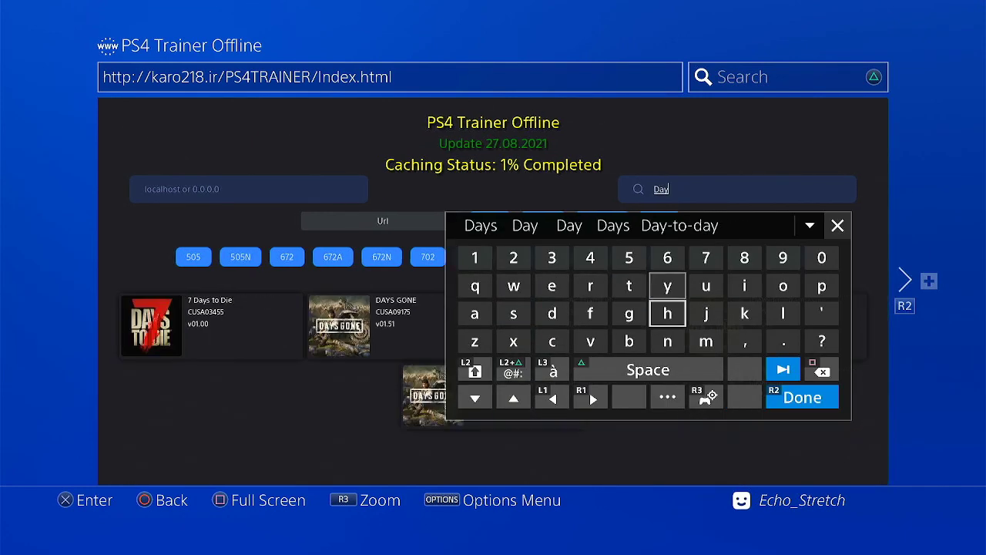
pyautogui.press('Left')
pyautogui.press('Left')
pyautogui.press('Left')
pyautogui.press('Left')
pyautogui.press('Left')
pyautogui.write('s')
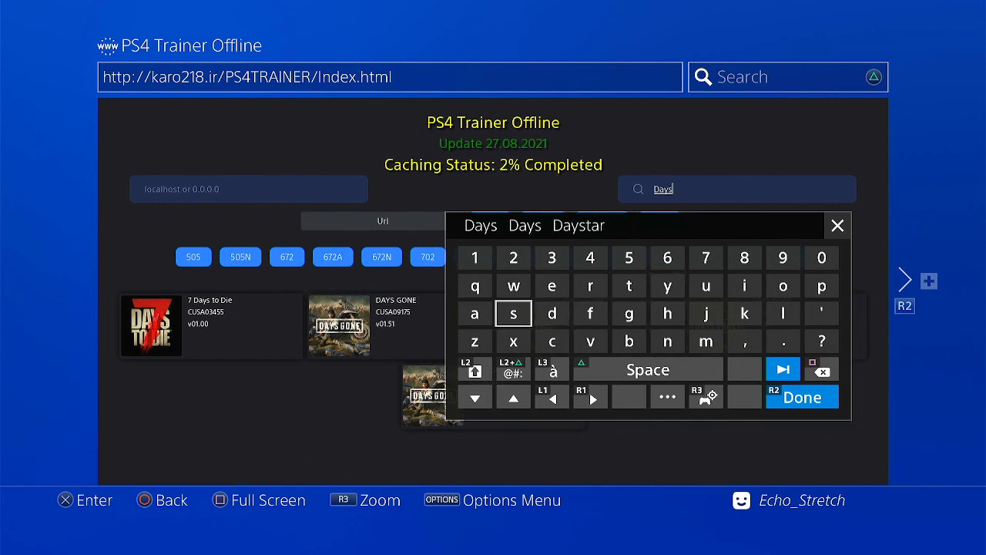
pyautogui.press('Return')
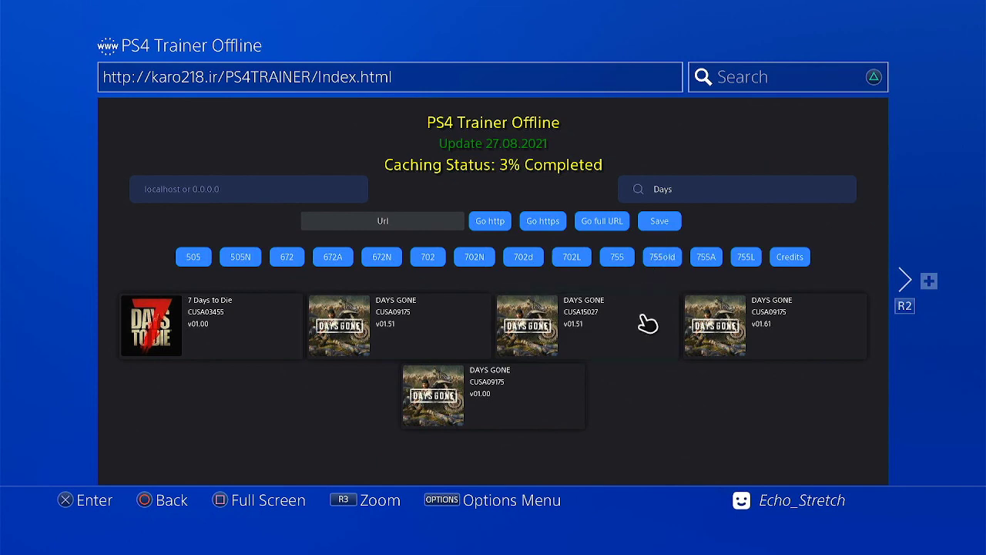
# Step: Open the Days Gone v01.61 cheats, which fail to attach, and close the panel
pyautogui.click(766, 333)
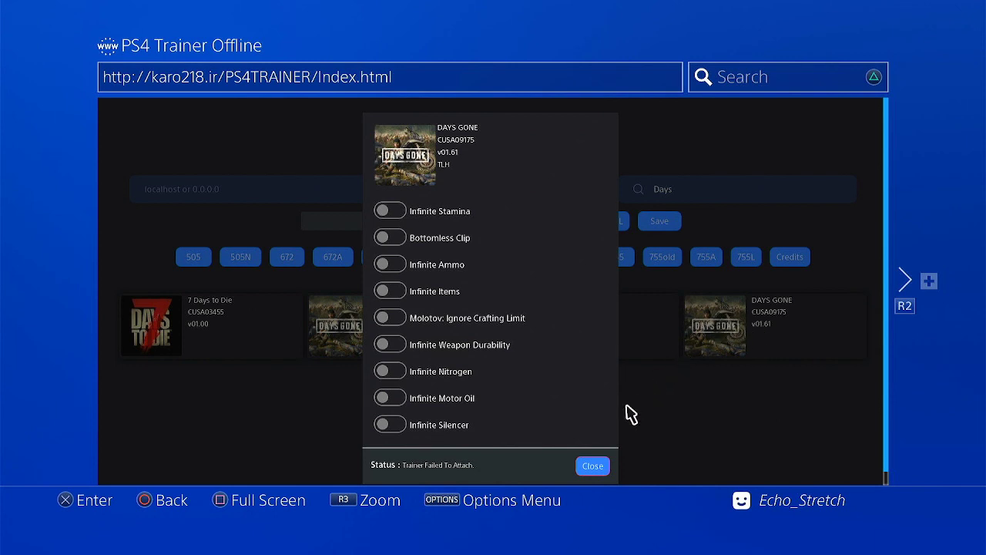
pyautogui.click(600, 468)
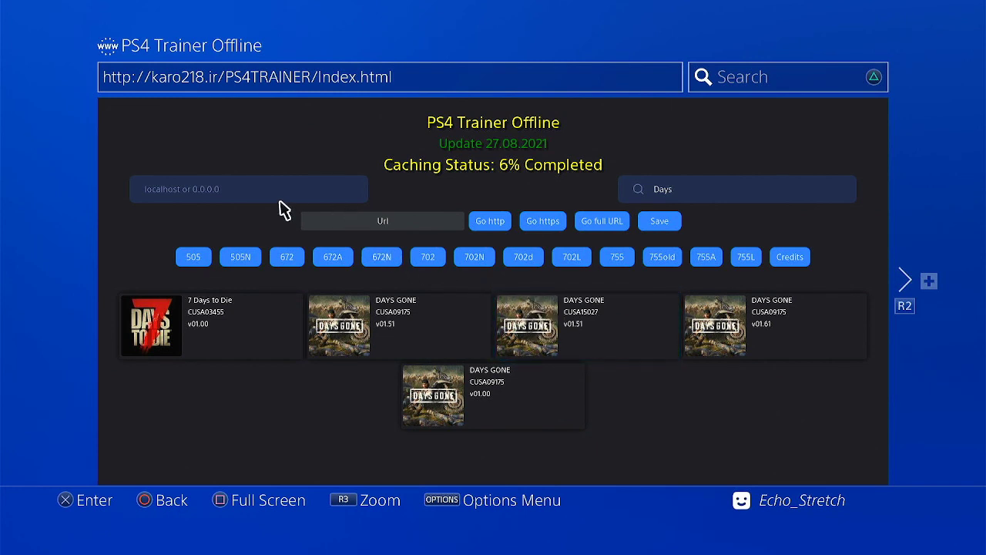
# Step: Start the host address by entering 'local' in the host field
pyautogui.click(276, 188)
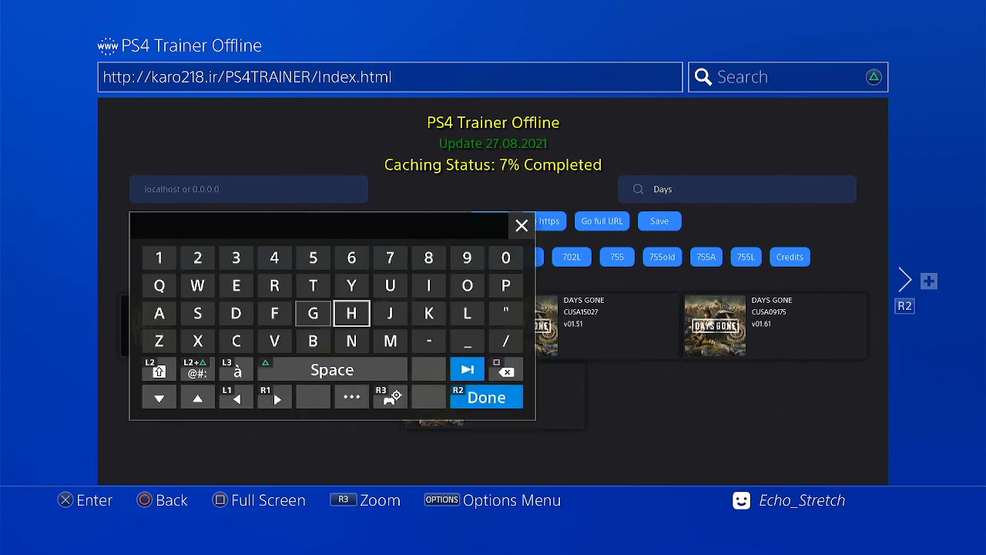
pyautogui.press('Right')
pyautogui.press('Right')
pyautogui.press('Right')
pyautogui.write('l')
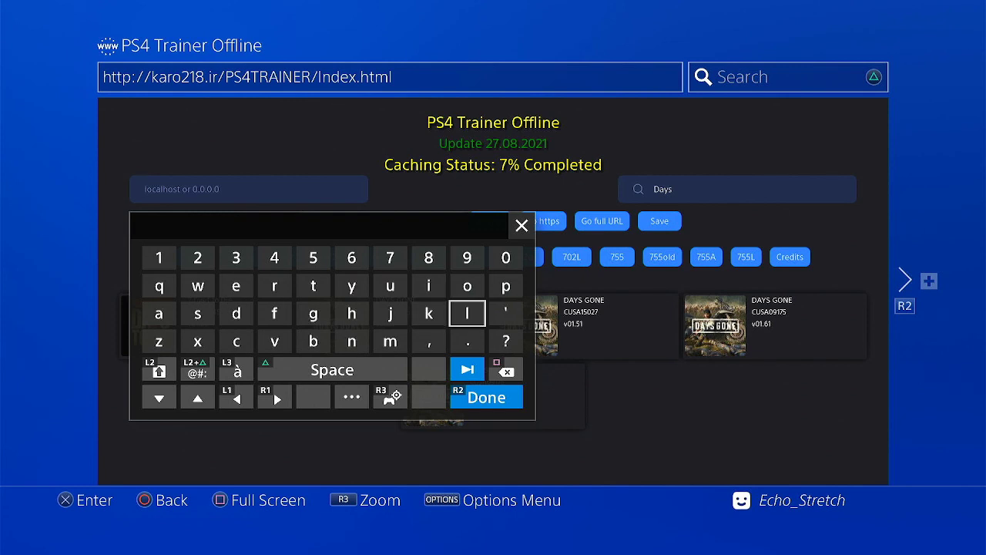
pyautogui.press('Up')
pyautogui.write('o')
pyautogui.press('Down')
pyautogui.press('Left')
pyautogui.press('Left')
pyautogui.press('Left')
pyautogui.press('Left')
pyautogui.press('Left')
pyautogui.press('Down')
pyautogui.press('Left')
pyautogui.write('c')
pyautogui.press('Up')
pyautogui.press('Up')
pyautogui.press('Up')
pyautogui.press('Up')
pyautogui.press('Left')
pyautogui.press('Return')
# Step: Complete the host address as 'localhost' and confirm it
pyautogui.press('Down')
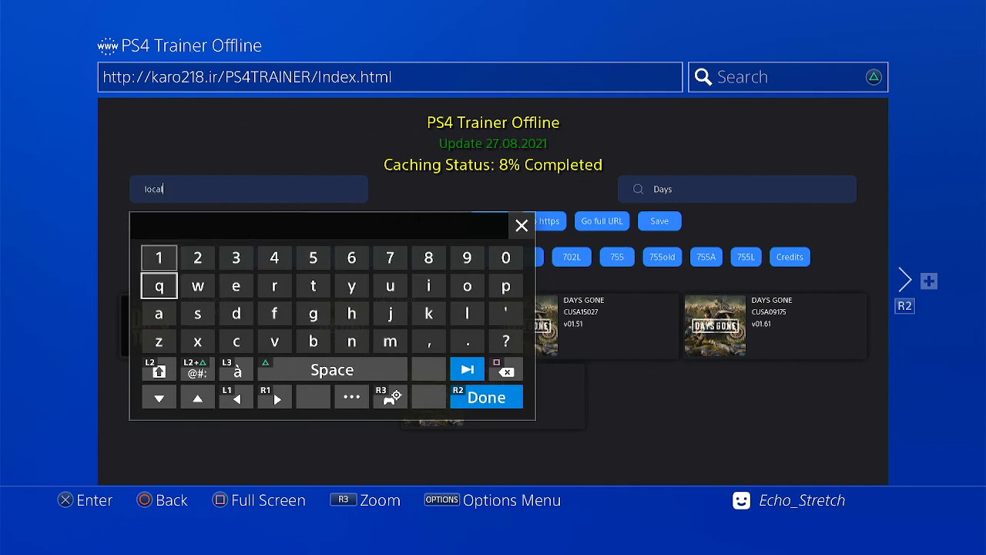
pyautogui.press('Right')
pyautogui.press('Right')
pyautogui.press('Right')
pyautogui.press('Right')
pyautogui.press('Right')
pyautogui.press('Right')
pyautogui.press('Down')
pyautogui.press('Left')
pyautogui.write('h')
pyautogui.press('Up')
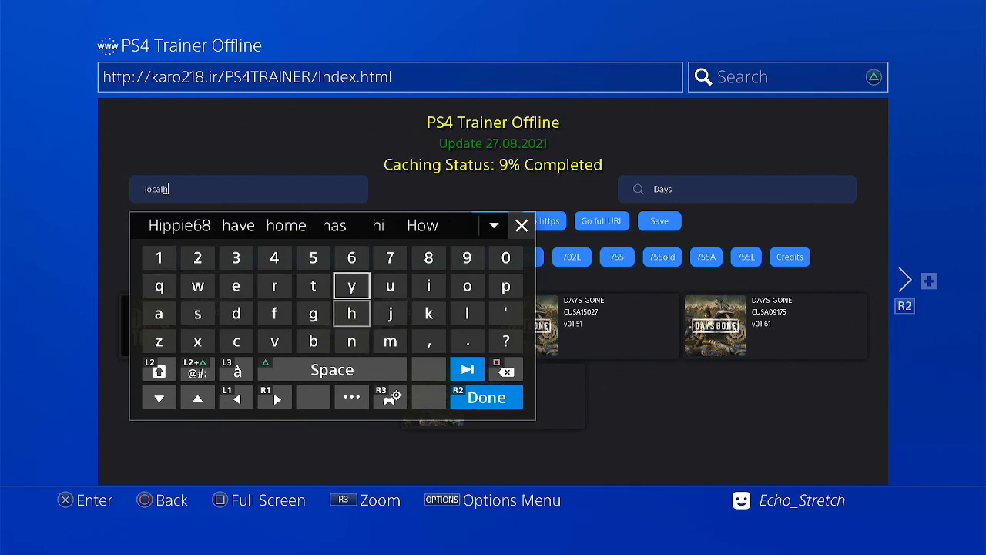
pyautogui.press('Right')
pyautogui.press('Right')
pyautogui.press('Right')
pyautogui.write('o')
pyautogui.press('Down')
pyautogui.press('Left')
pyautogui.press('Left')
pyautogui.press('Left')
pyautogui.press('Left')
pyautogui.press('Left')
pyautogui.press('Left')
pyautogui.press('Left')
pyautogui.write('s')
pyautogui.press('Up')
pyautogui.press('Right')
pyautogui.press('Right')
pyautogui.press('Right')
pyautogui.write('t')
pyautogui.press('Return')
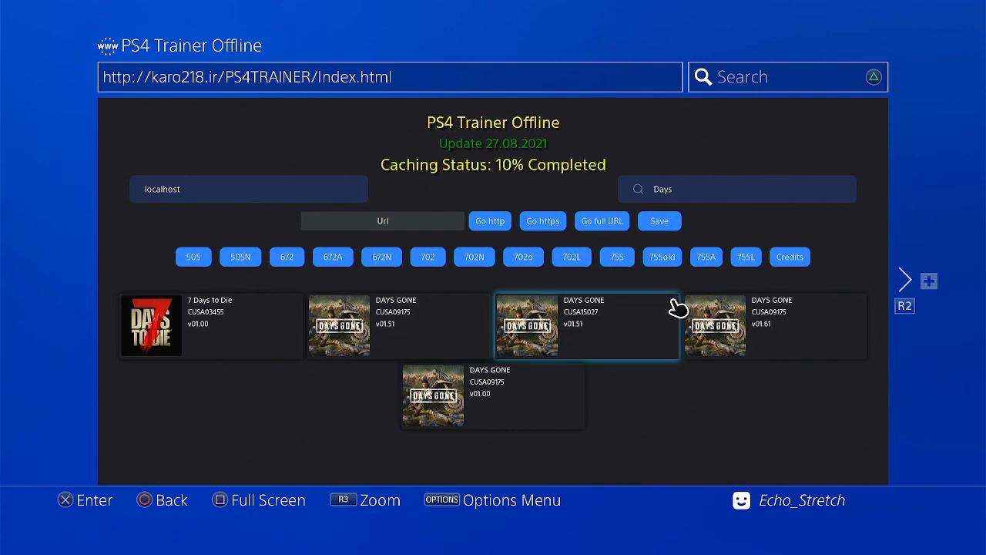
# Step: Reopen the Days Gone v01.61 trainer and enable Infinite Stamina and Infinite Ammo
pyautogui.click(766, 348)
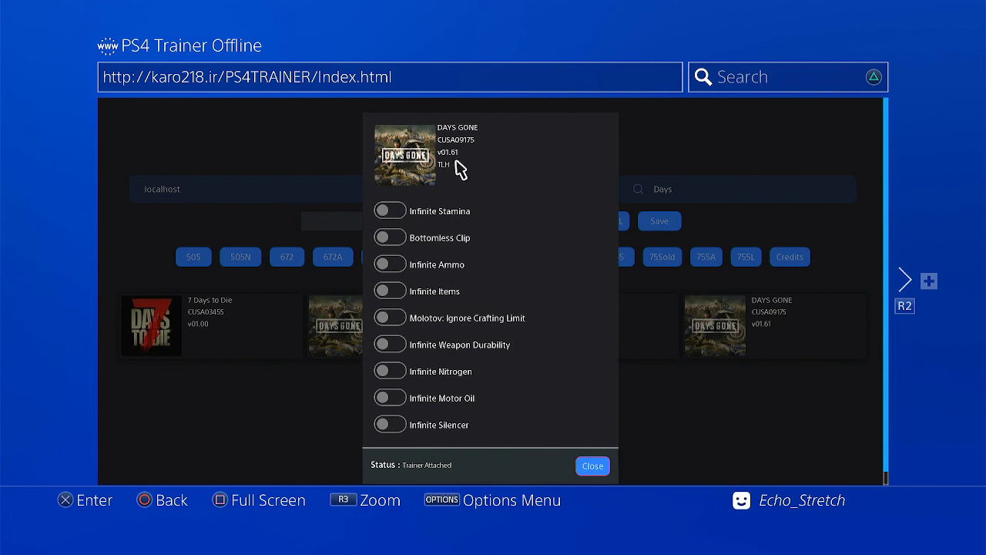
pyautogui.click(400, 209)
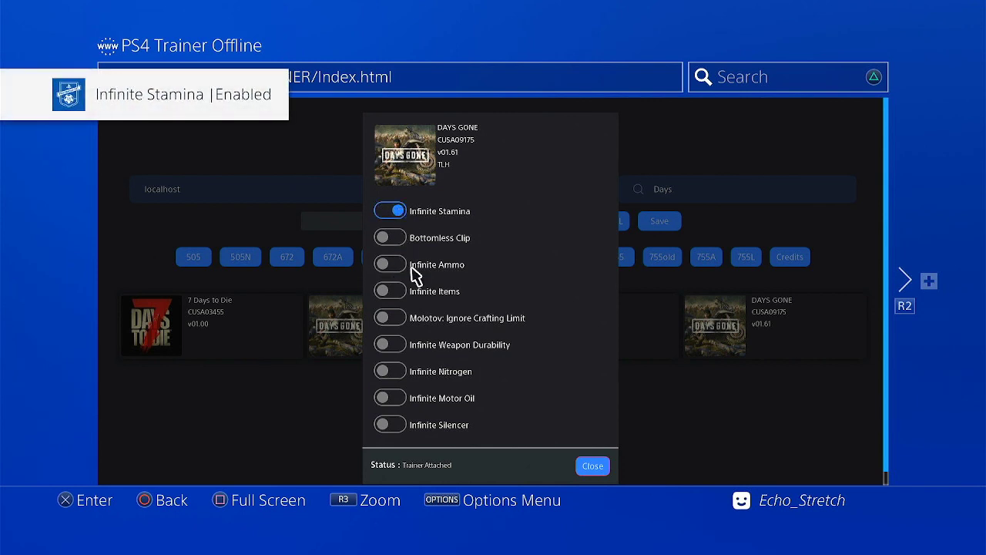
pyautogui.click(397, 270)
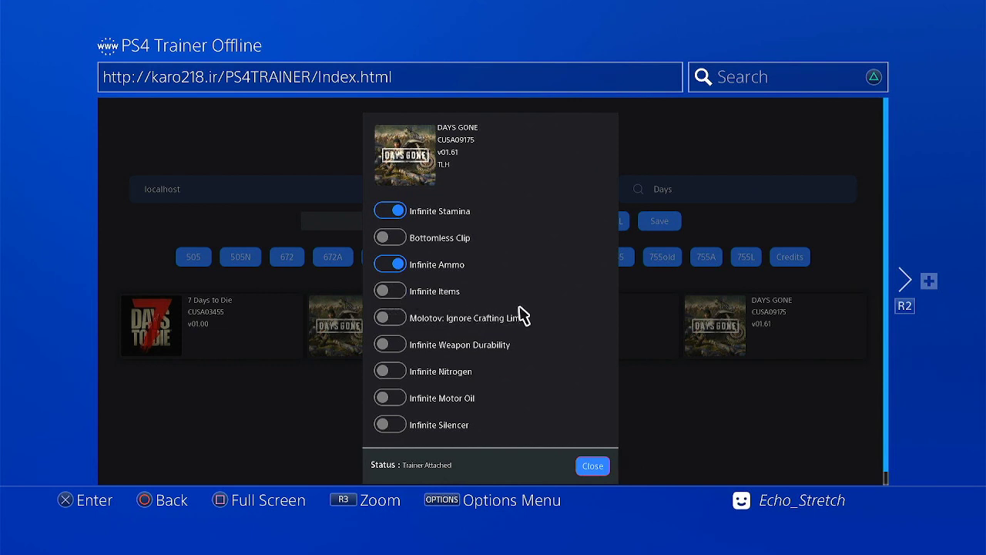
# Step: Return to the running Days Gone game from the home screen and unpause it
pyautogui.press('super')
pyautogui.press('Right')
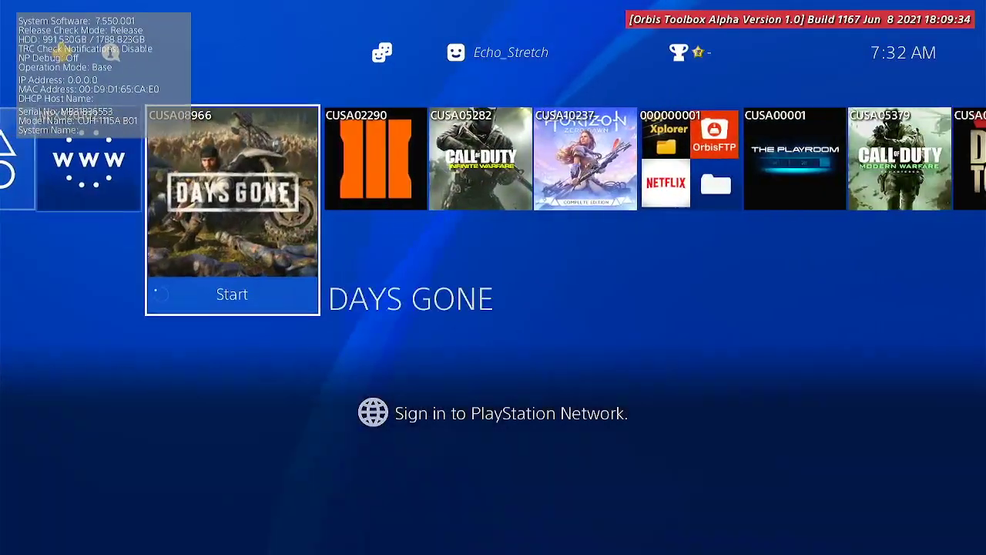
pyautogui.press('Return')
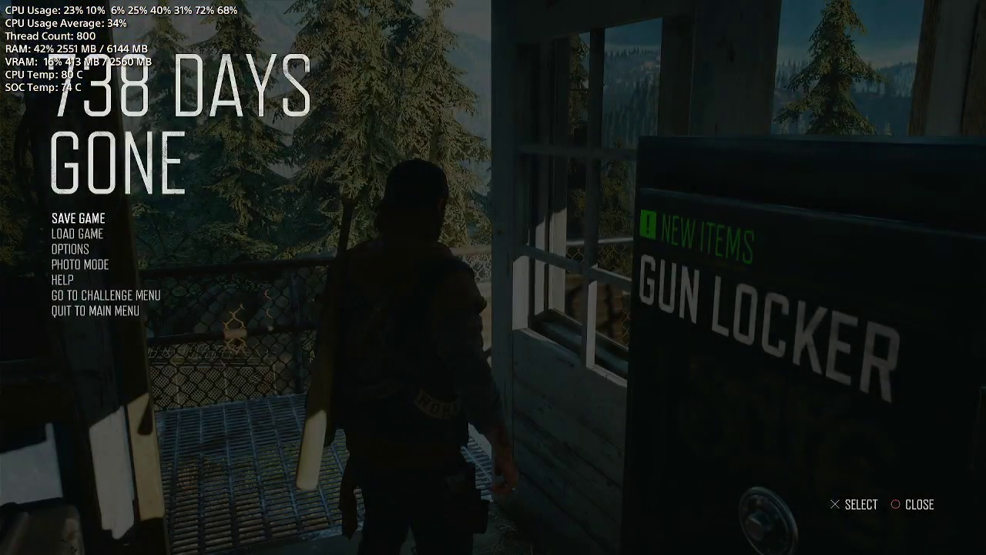
pyautogui.press('Escape')
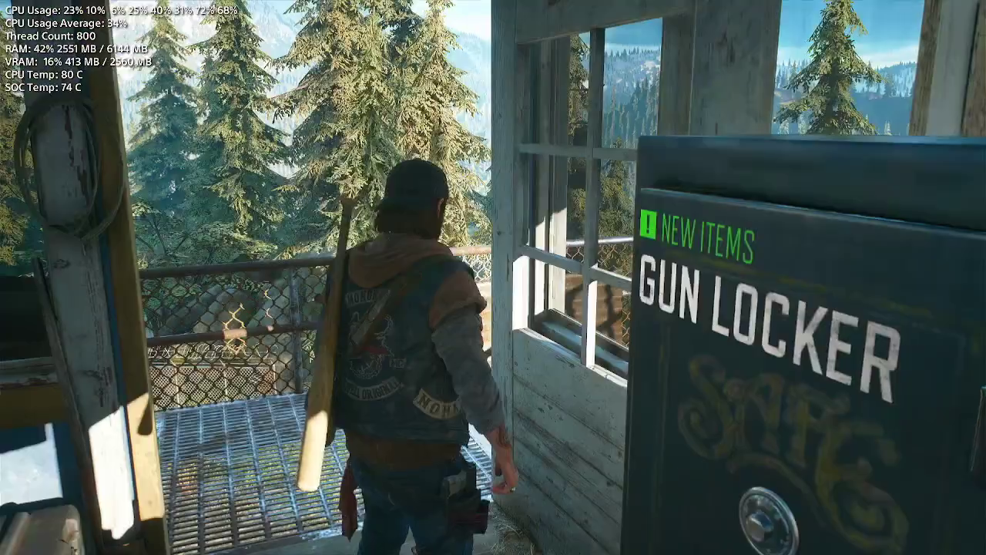
# Step: Walk across the metal walkway and through the doorway up to the gun locker
pyautogui.press('w')
pyautogui.press('w')
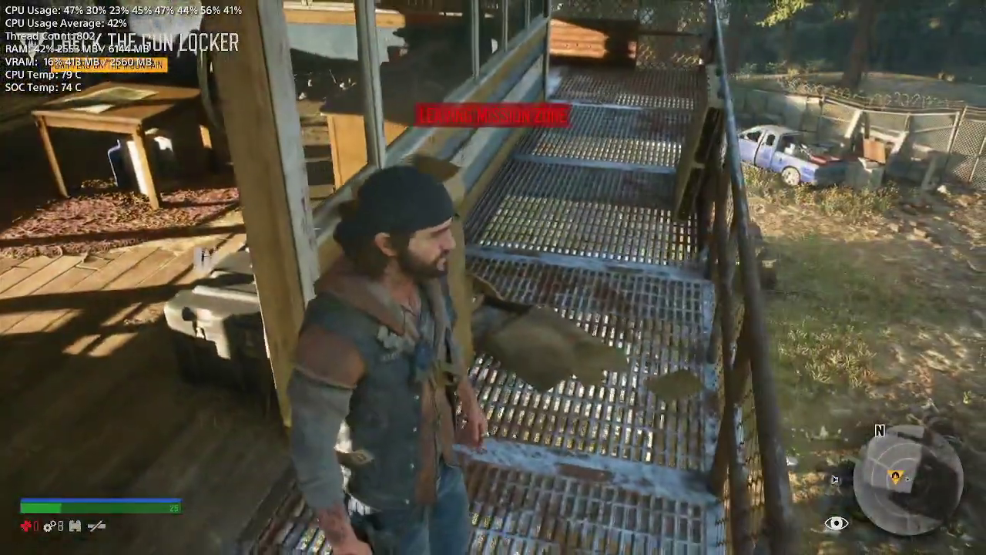
pyautogui.press('w')
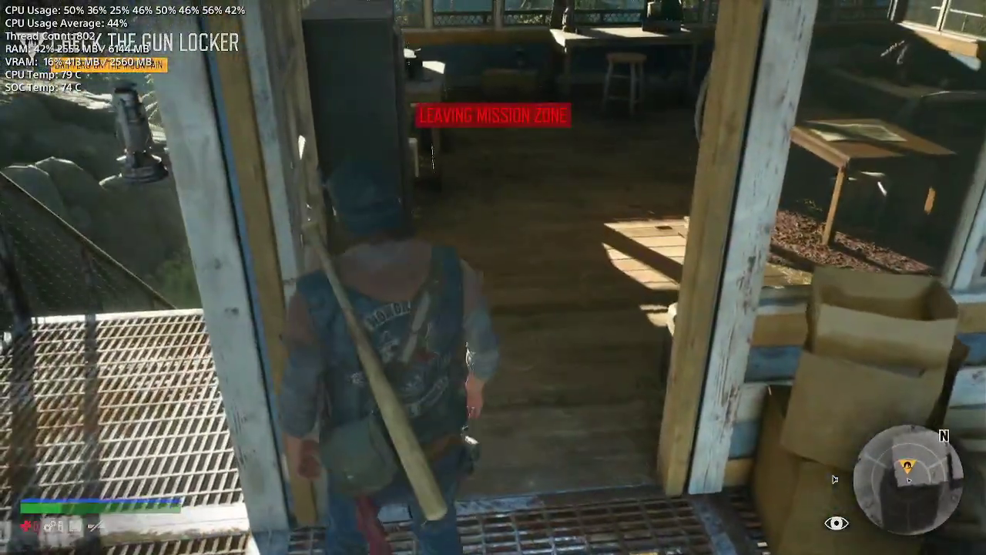
pyautogui.press('w')
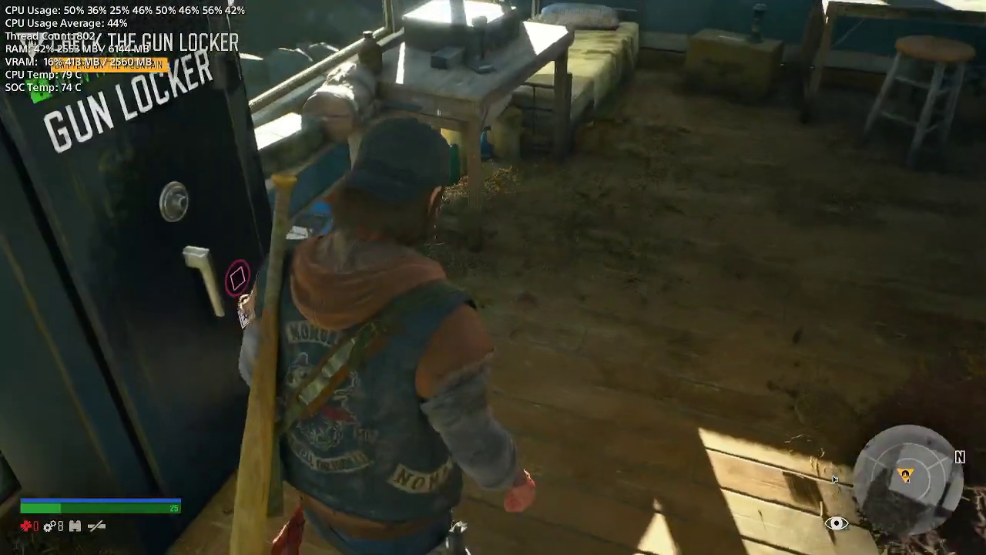
pyautogui.press('w')
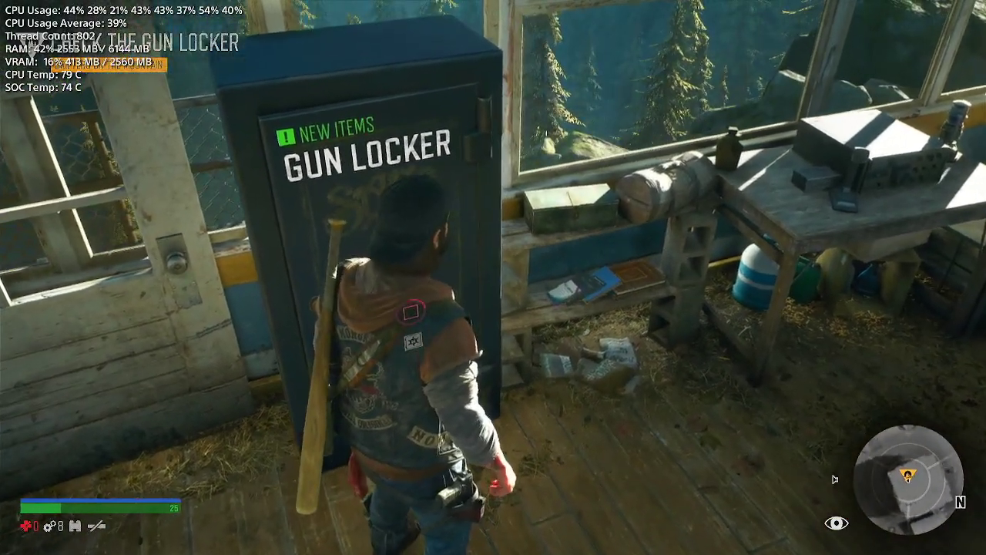
# Step: Open the gun locker and view the 9MM on the Sidearm page
pyautogui.press('e')
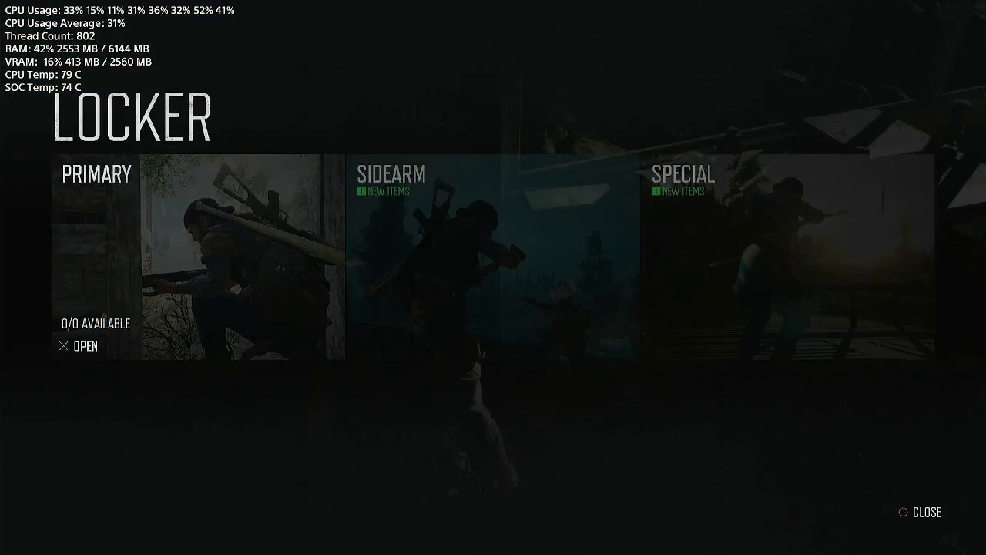
pyautogui.press('Right')
pyautogui.press('Return')
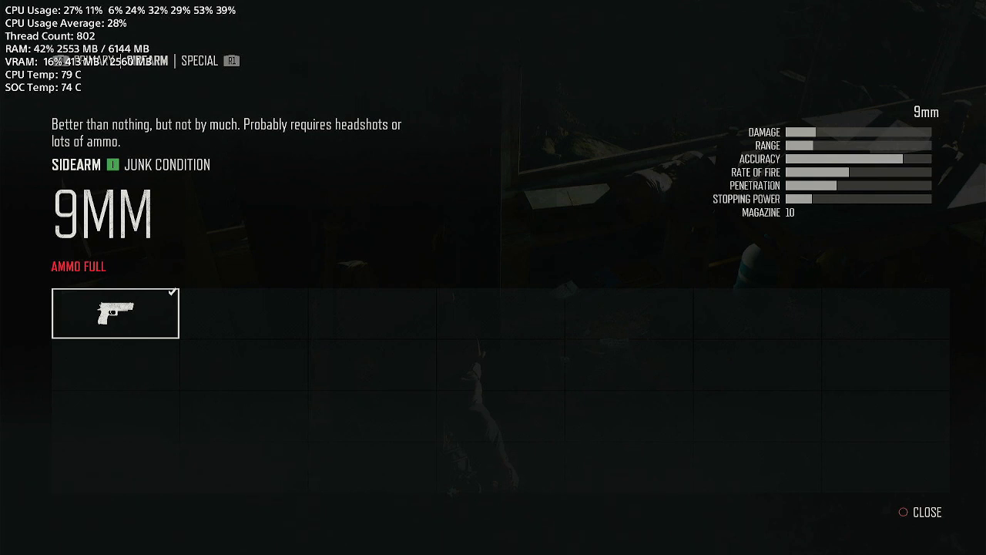
pyautogui.press('Escape')
# Step: Equip the Crossbow from the locker's Special category and confirm it
pyautogui.press('Right')
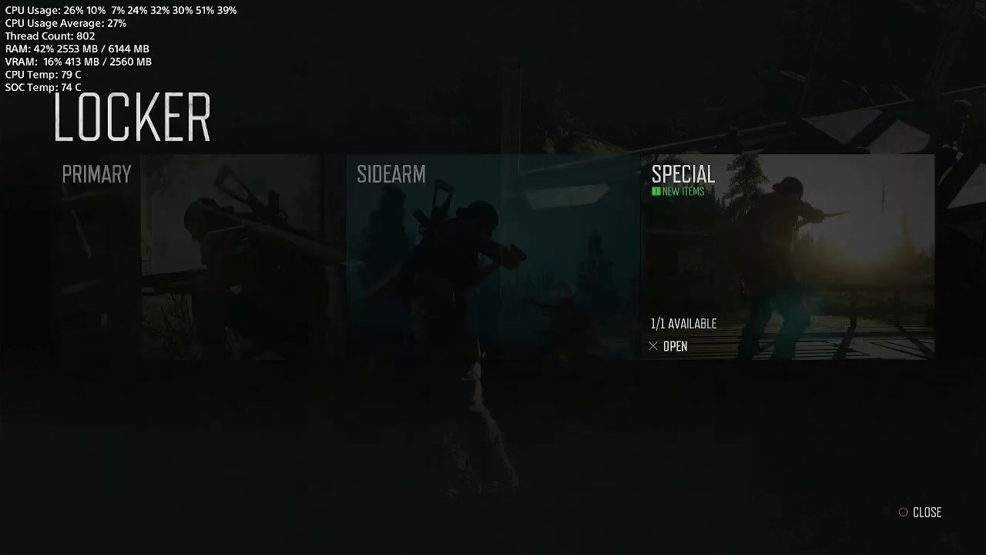
pyautogui.press('Return')
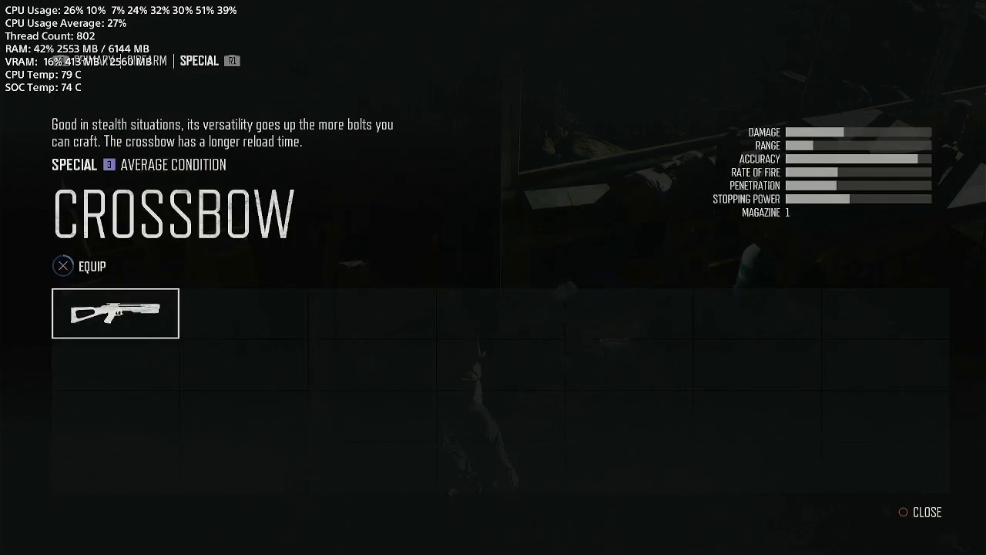
pyautogui.press('Return')
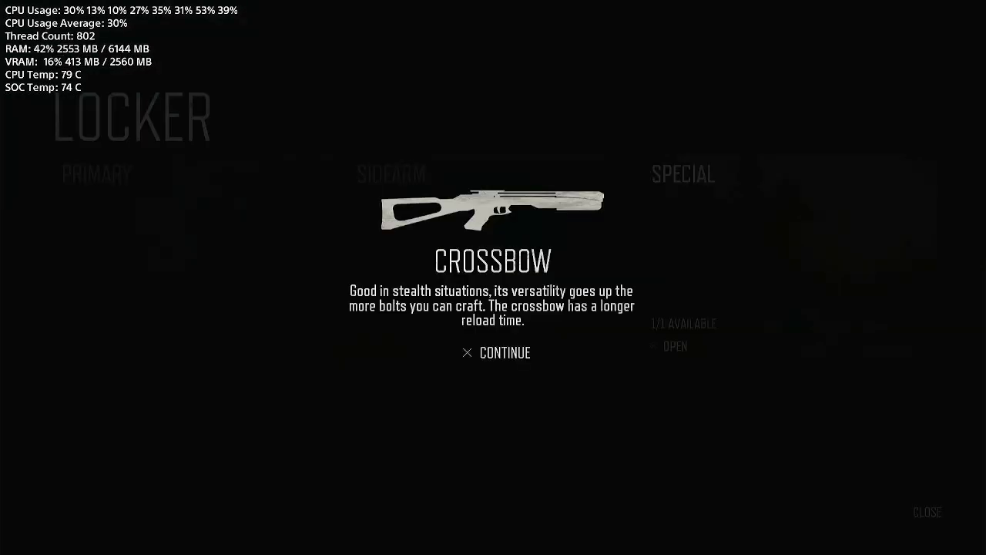
pyautogui.press('Return')
# Step: Close the locker and walk out along the metal walkway down toward the yard
pyautogui.press('Escape')
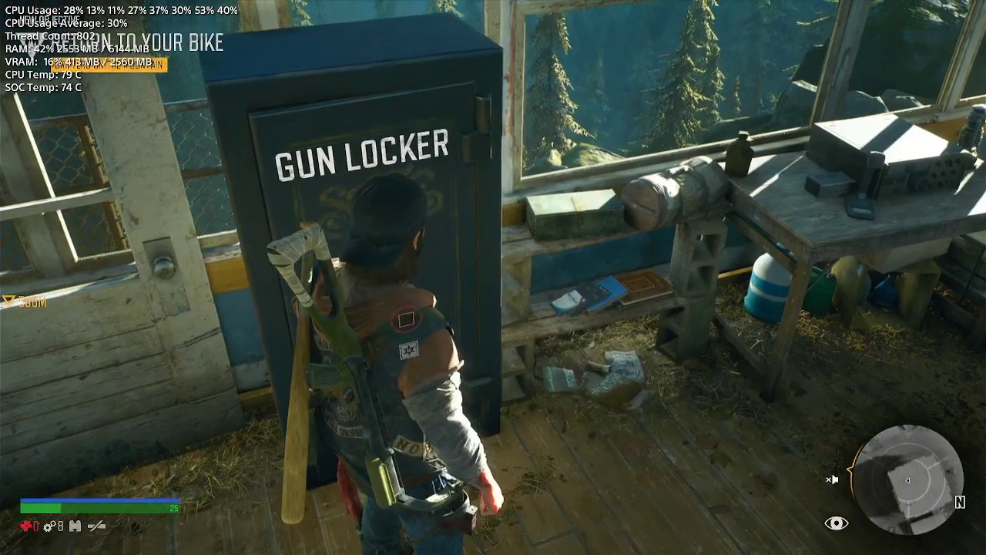
pyautogui.press('a')
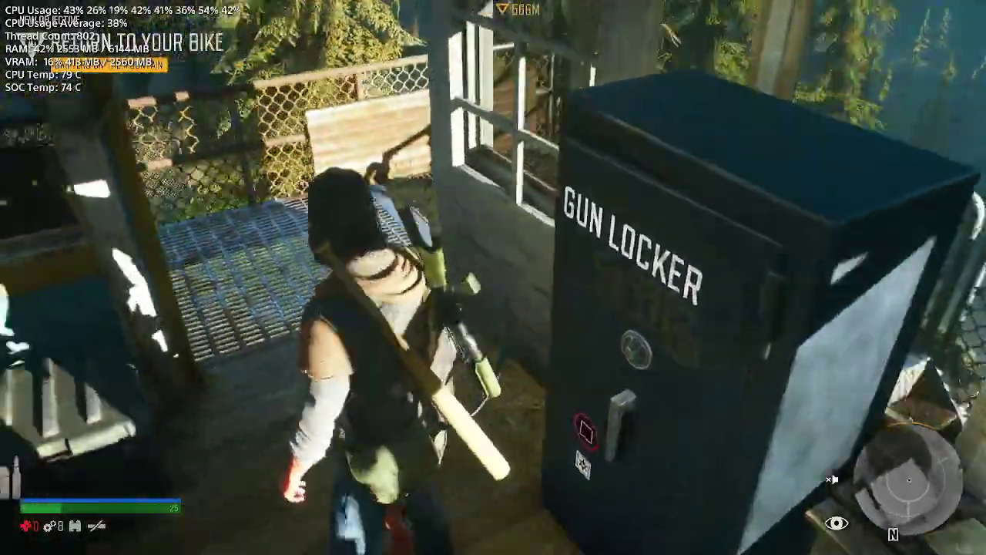
pyautogui.press('w')
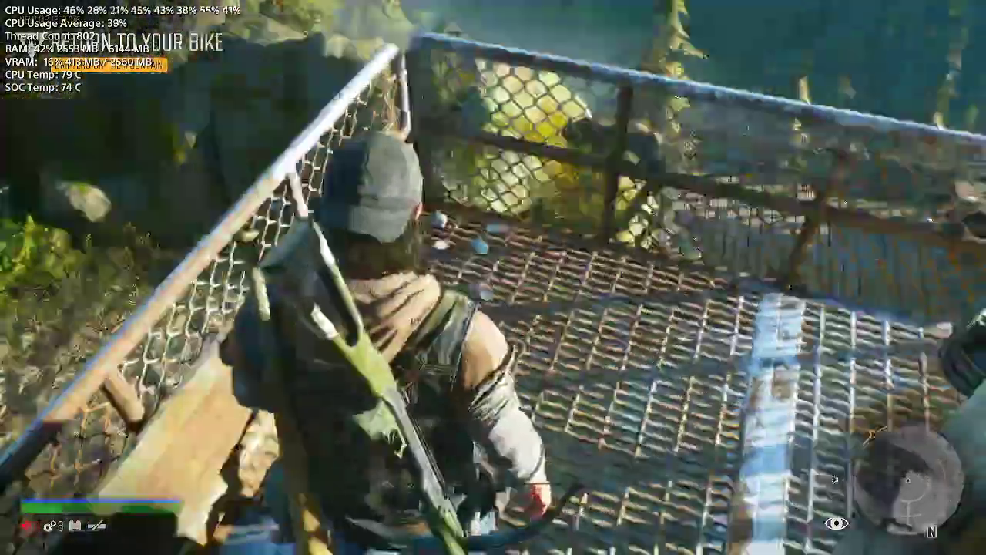
pyautogui.press('w')
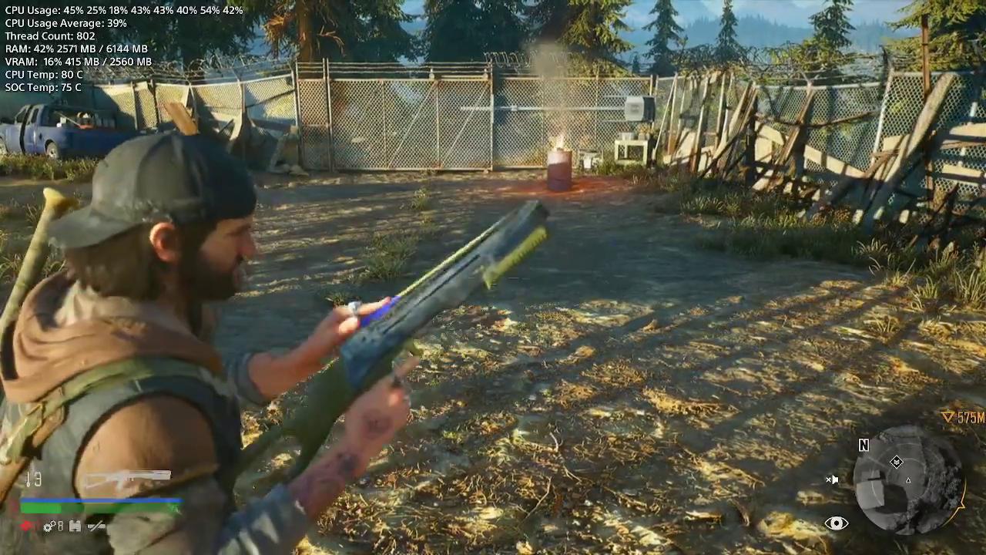
# Step: Switch to the pistol, fire two aimed test shots, then go to the console home screen
pyautogui.press('1')
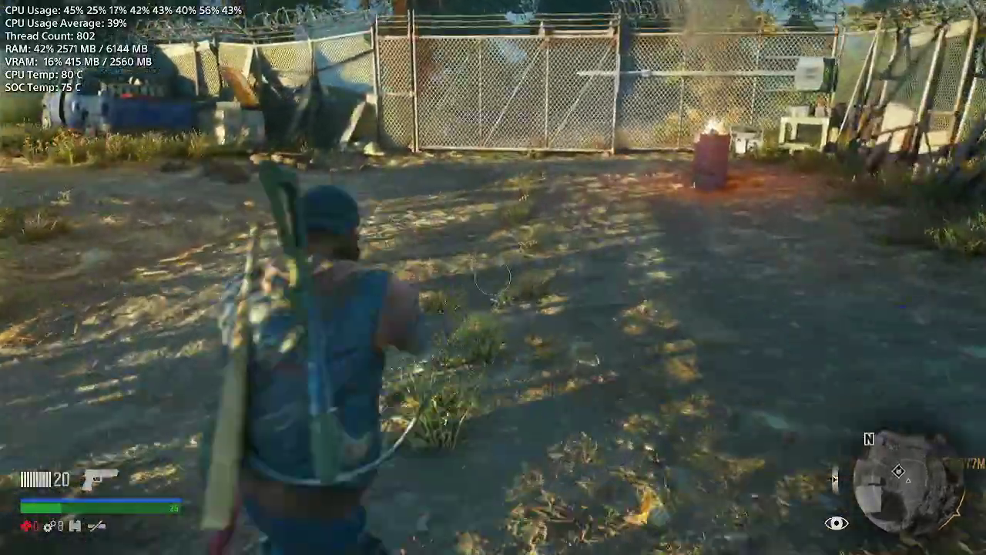
pyautogui.rightClick(493, 278)
pyautogui.click(493, 278)
pyautogui.click(493, 274)
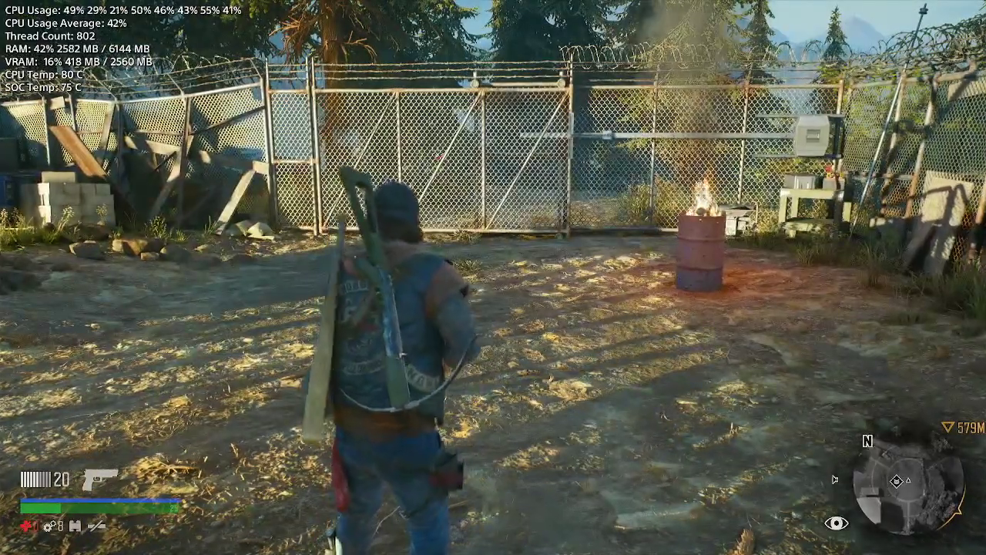
pyautogui.press('super')
# Step: Relaunch the Internet Browser and select the trainer page's Search box
pyautogui.press('Right')
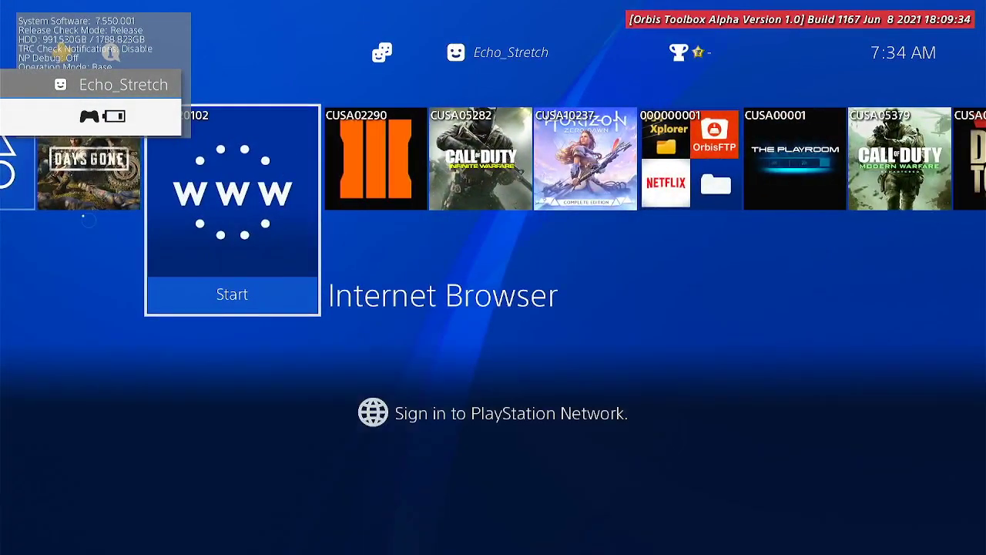
pyautogui.press('Return')
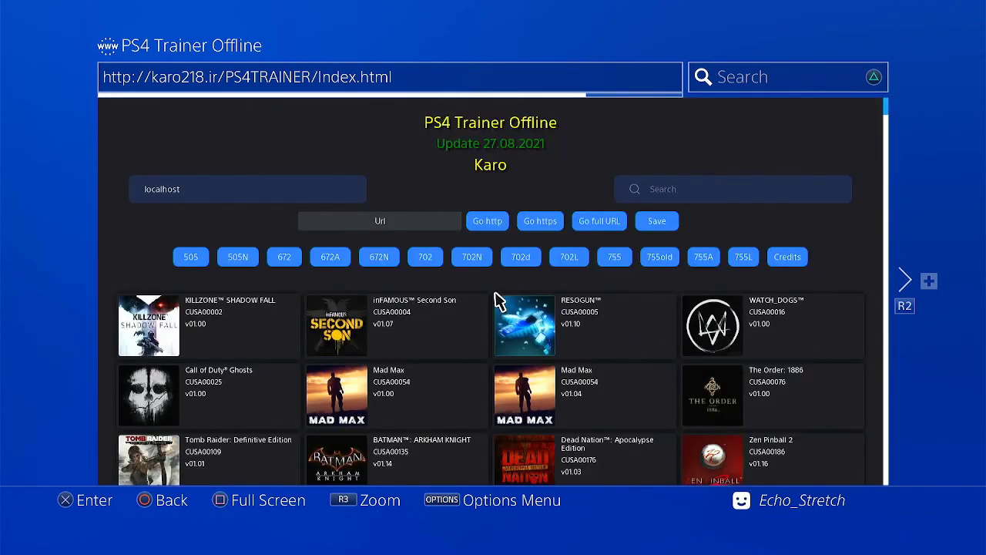
pyautogui.click(715, 199)
# Step: Search the trainer list for 'Days' and open the Days Gone v01.61 trainer
pyautogui.press('Left')
pyautogui.press('Left')
pyautogui.write('D')
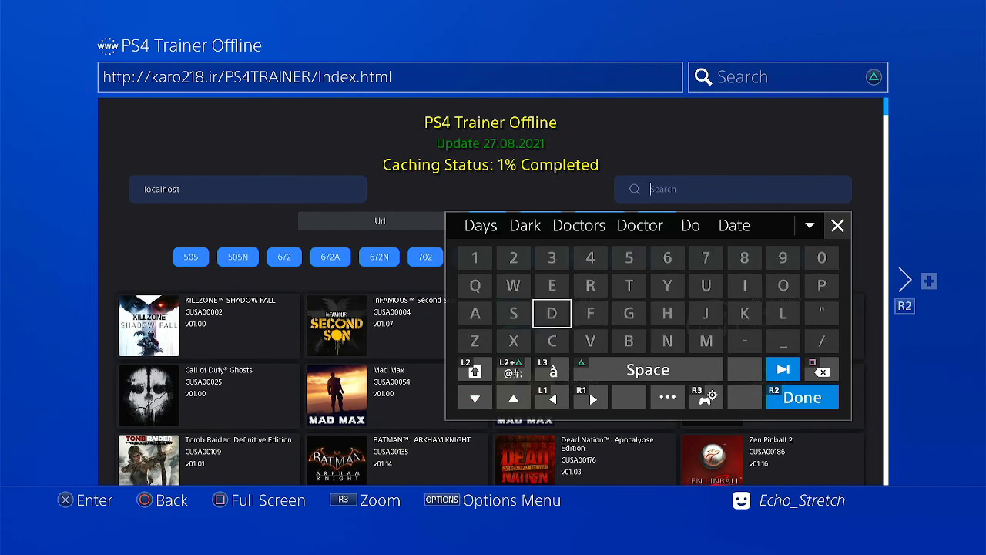
pyautogui.press('Left')
pyautogui.press('Left')
pyautogui.write('a')
pyautogui.press('Up')
pyautogui.press('Up')
pyautogui.press('Up')
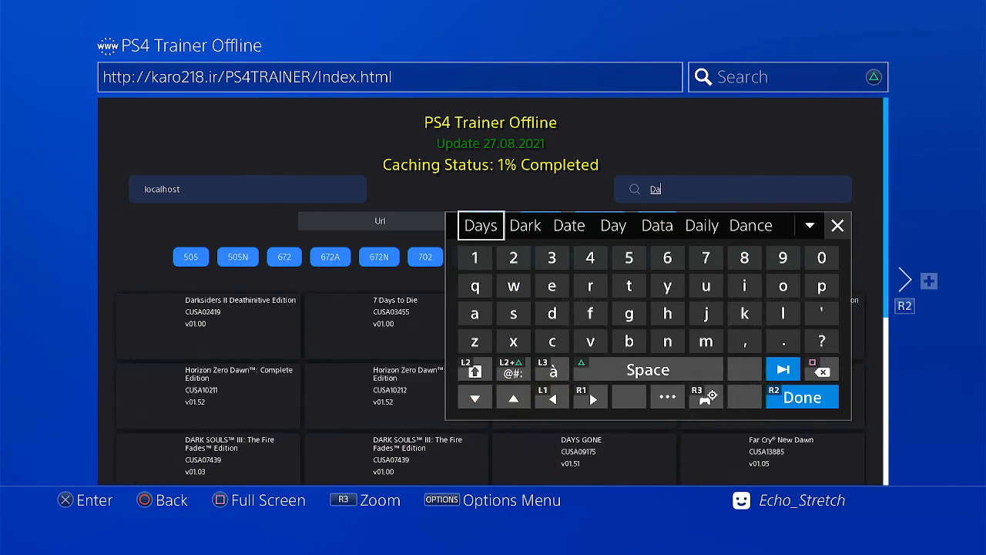
pyautogui.press('Return')
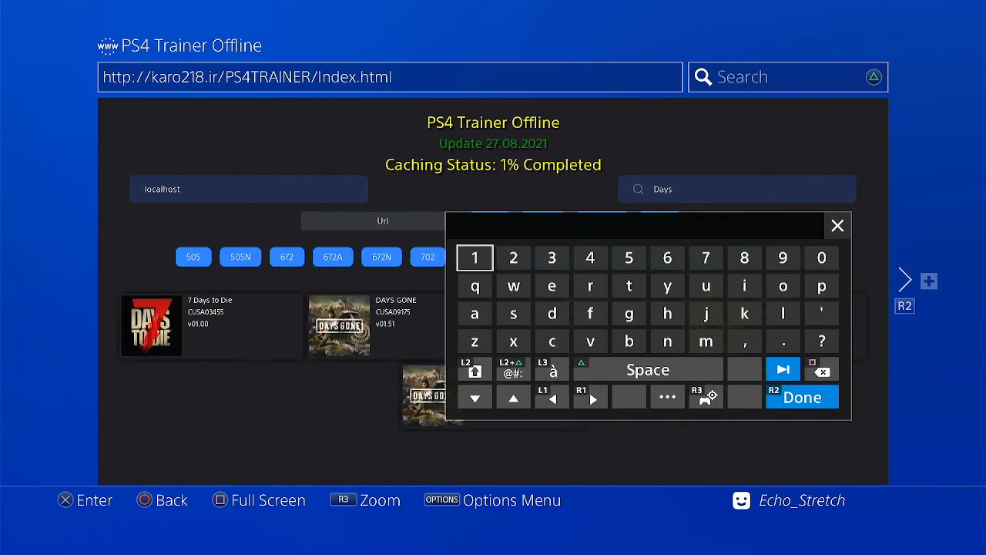
pyautogui.press('Return')
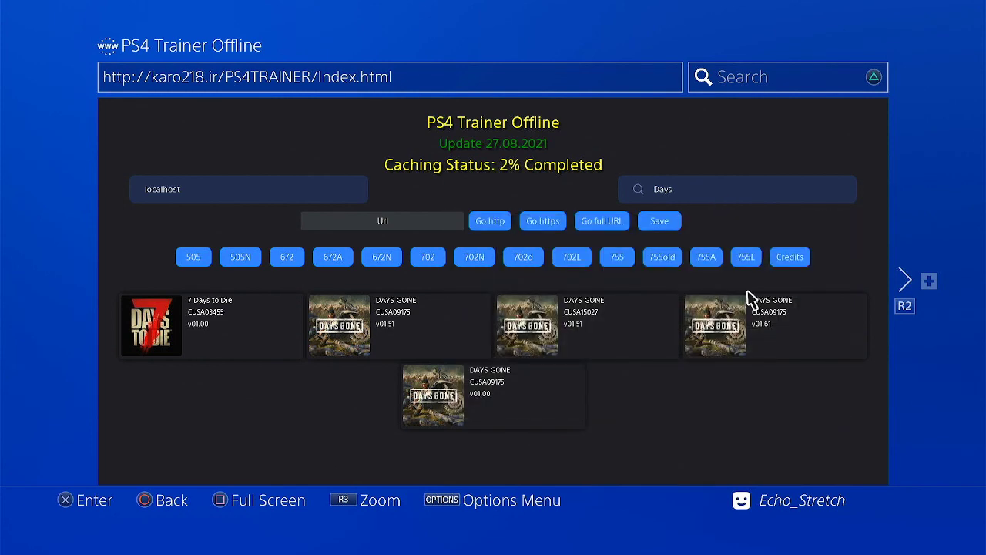
pyautogui.click(760, 341)
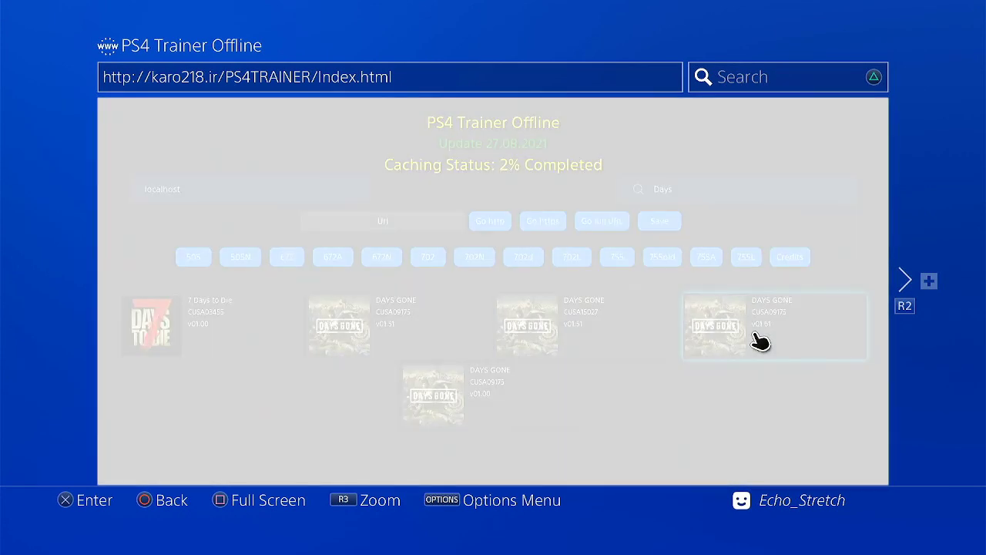